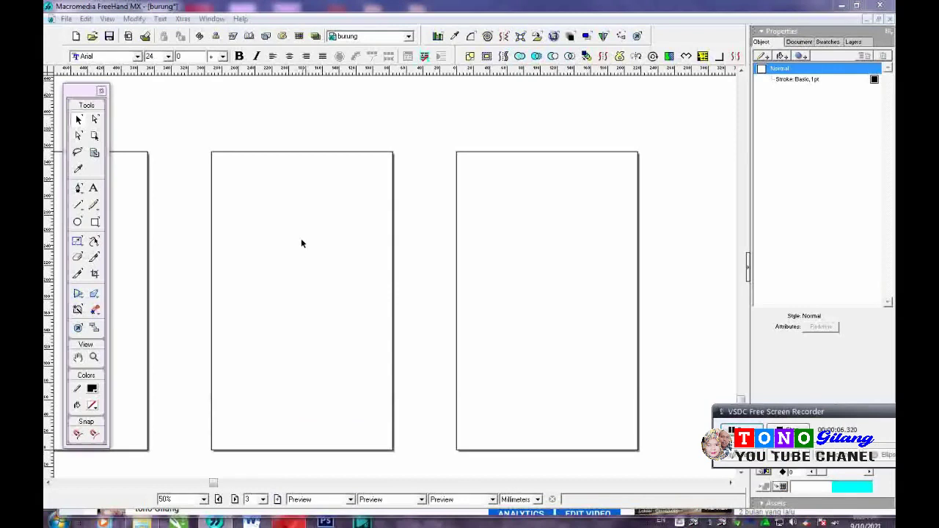
Bring the parrot picture 443369 and the mie ayam noodle picture from the Pictures library into the burung document
key(ctrl+space)
ctrl+click(300, 248)
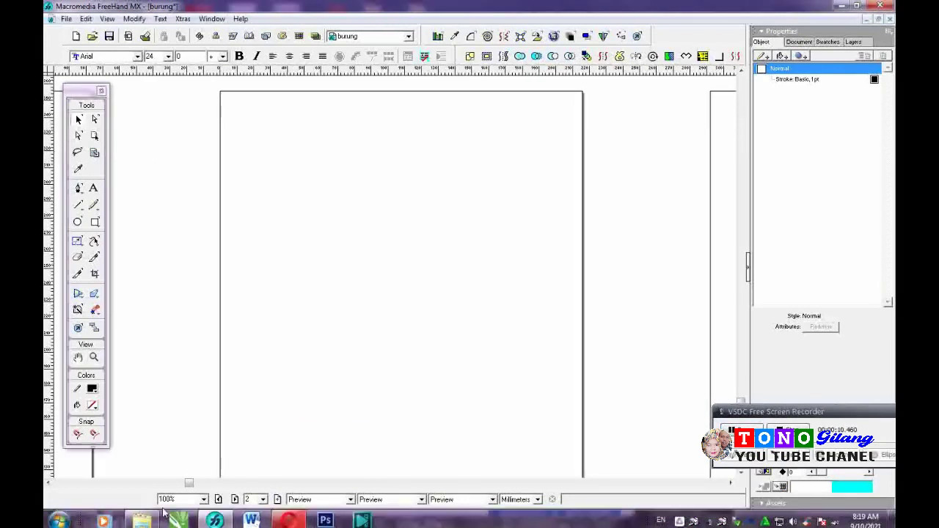
click(142, 522)
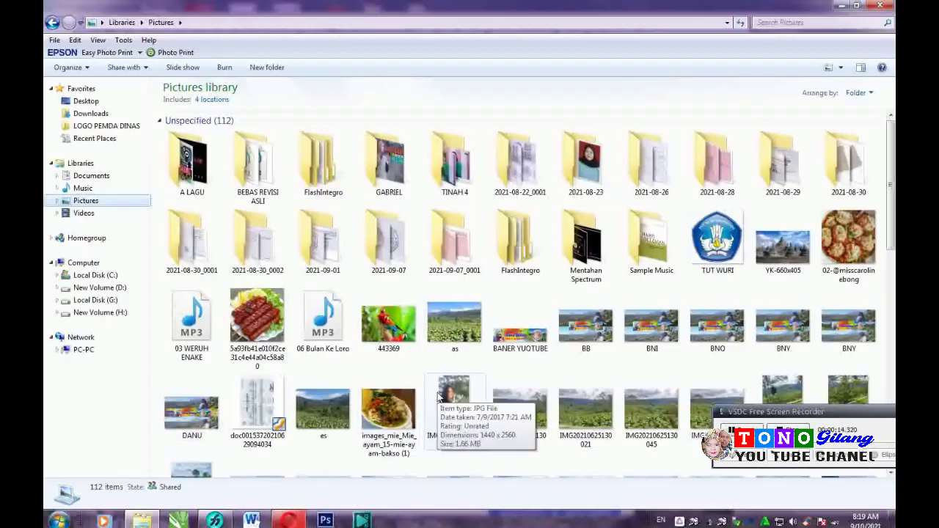
click(387, 418)
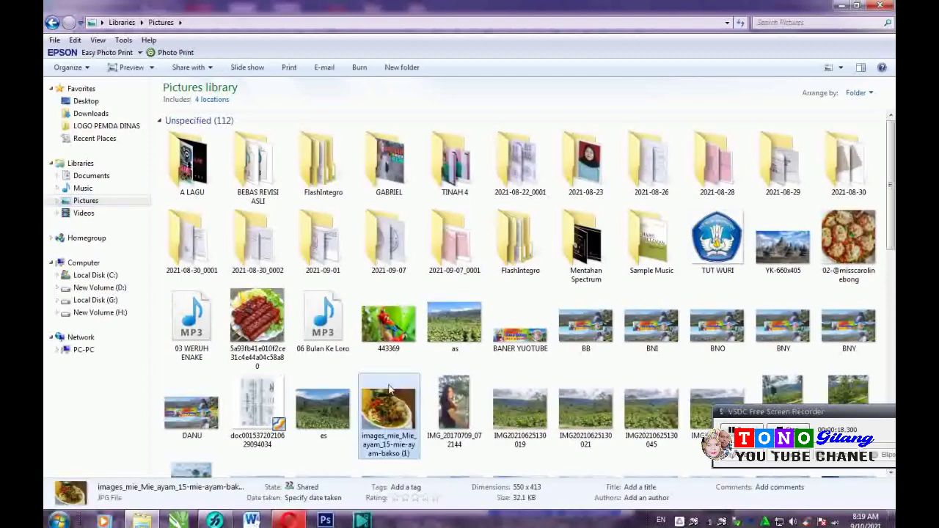
ctrl+click(391, 337)
mouse_move(388, 420)
mouse_down()
mouse_move(235, 470)
mouse_move(209, 506)
mouse_move(339, 365)
mouse_up()
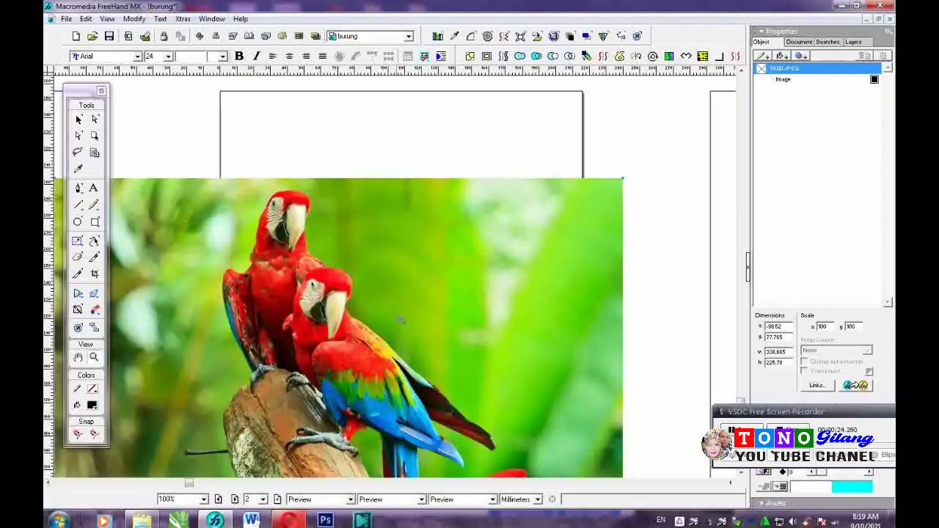
Spread the parrot and noodle photos over the first two pages and place a copy of the parrot photo above the first page
ctrl+alt+click(398, 321)
drag(355, 348, 174, 394)
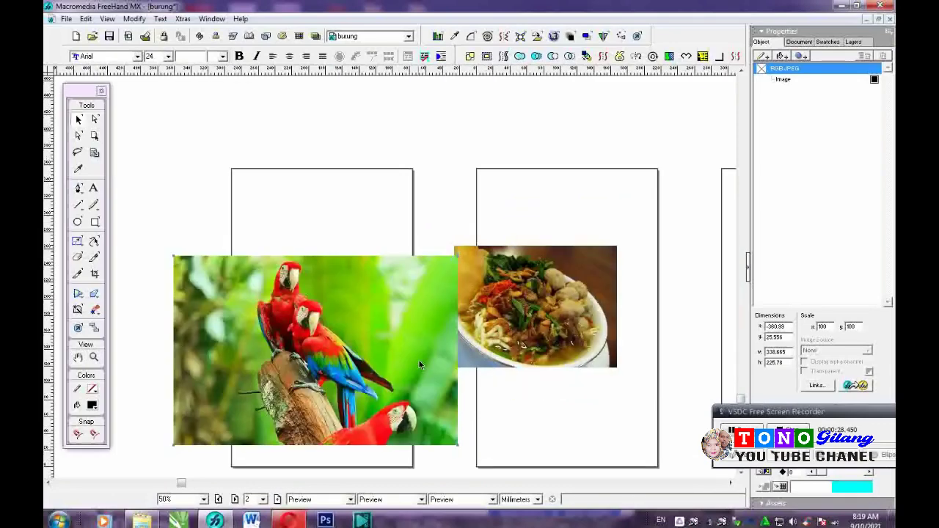
drag(526, 334, 616, 273)
drag(316, 388, 365, 341)
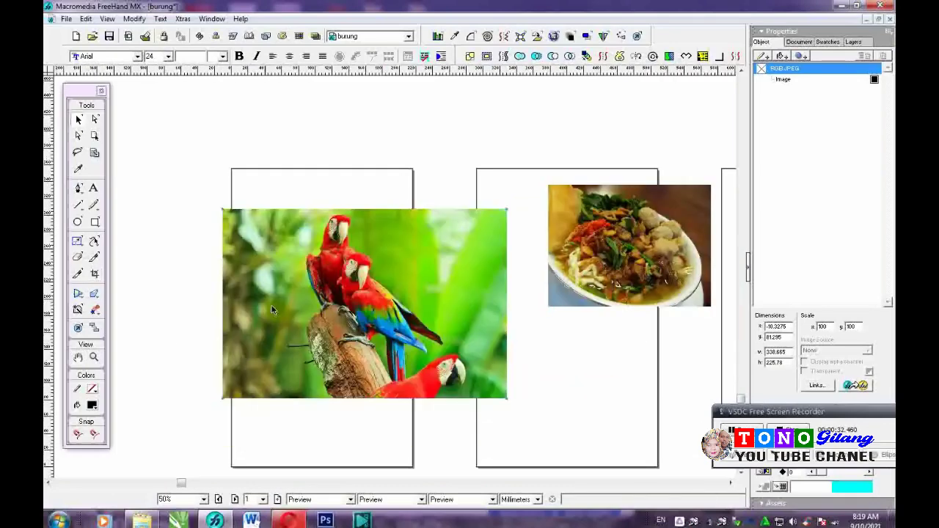
click(320, 335)
drag(320, 342, 310, 114)
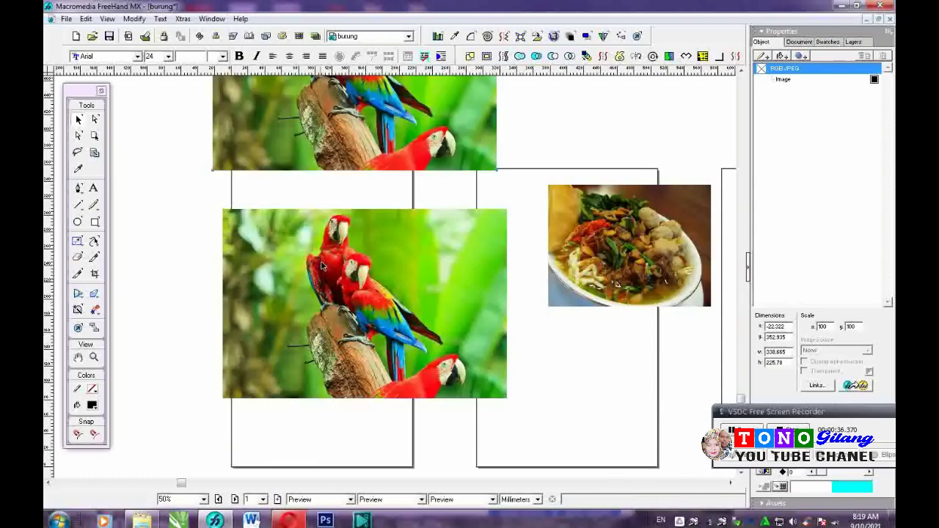
Crop the parrot photo on the first page around the two upper birds to about 181 × 175 mm and group it
click(328, 294)
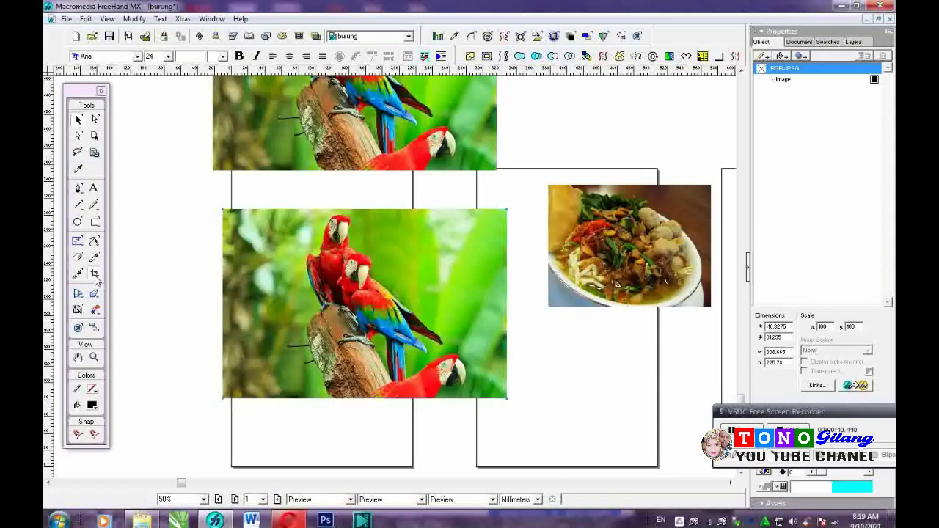
click(95, 274)
drag(509, 399, 451, 357)
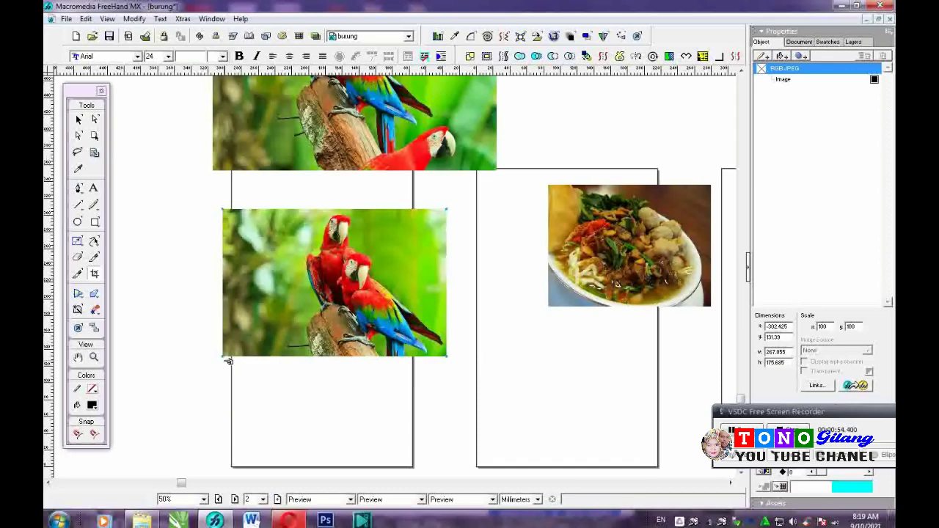
drag(226, 358, 299, 357)
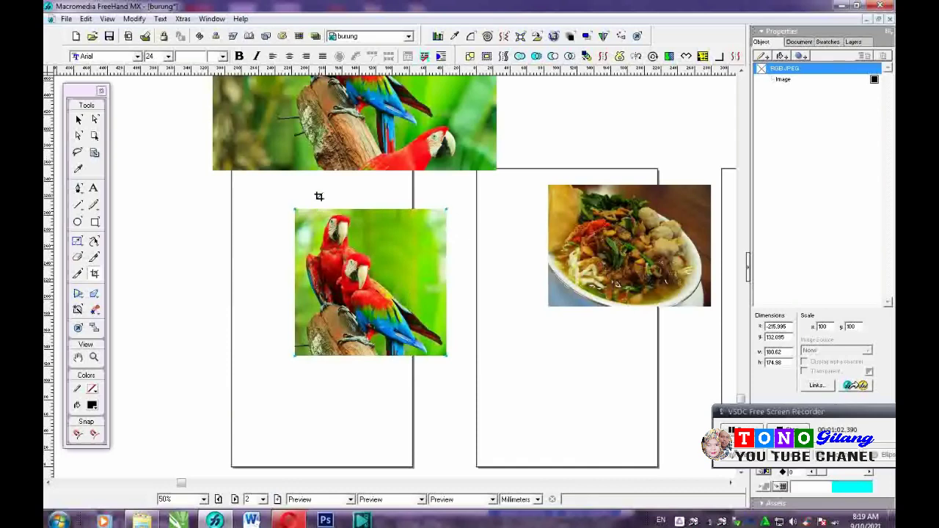
key(v)
key(ctrl+g)
Move the cropped parrot group within the first page and scale it down to about 117 × 105 mm
drag(370, 287, 322, 287)
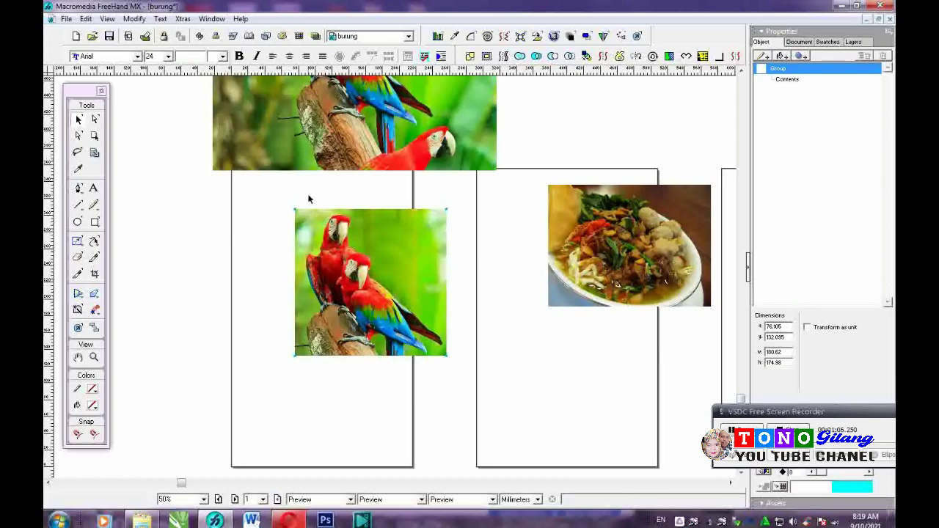
drag(370, 268, 289, 312)
key(space)
mouse_move(320, 212)
mouse_down()
mouse_move(316, 302)
mouse_move(332, 216)
mouse_up()
drag(340, 248, 334, 184)
key(space)
drag(317, 300, 327, 211)
drag(321, 254, 311, 288)
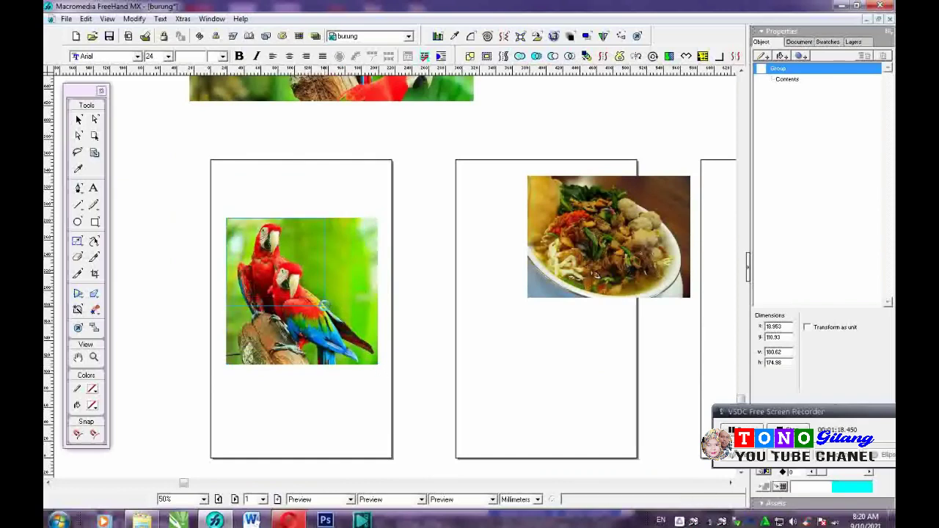
mouse_move(328, 298)
mouse_down()
mouse_move(316, 283)
mouse_move(322, 291)
mouse_up()
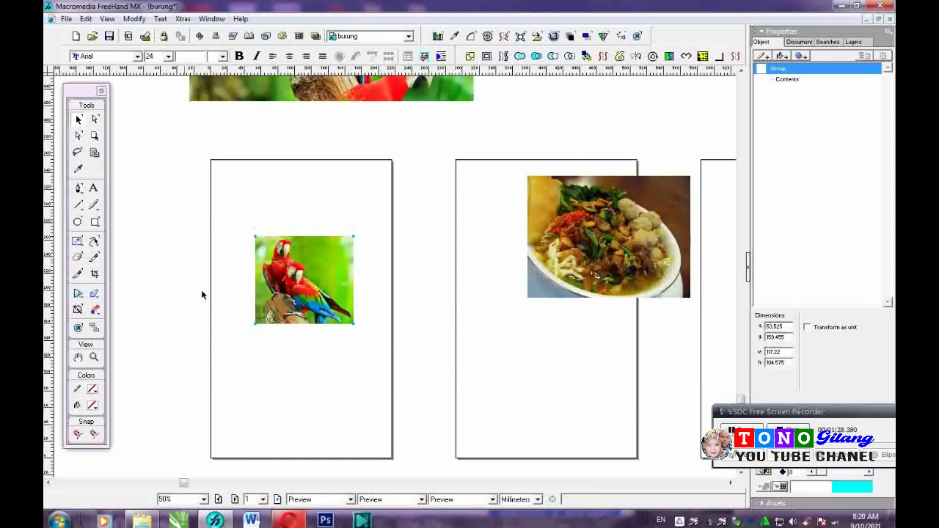
Ungroup the parrot photo, extend its crop outward to about 220 × 135 mm, and shift it slightly on the page
key(ctrl+u)
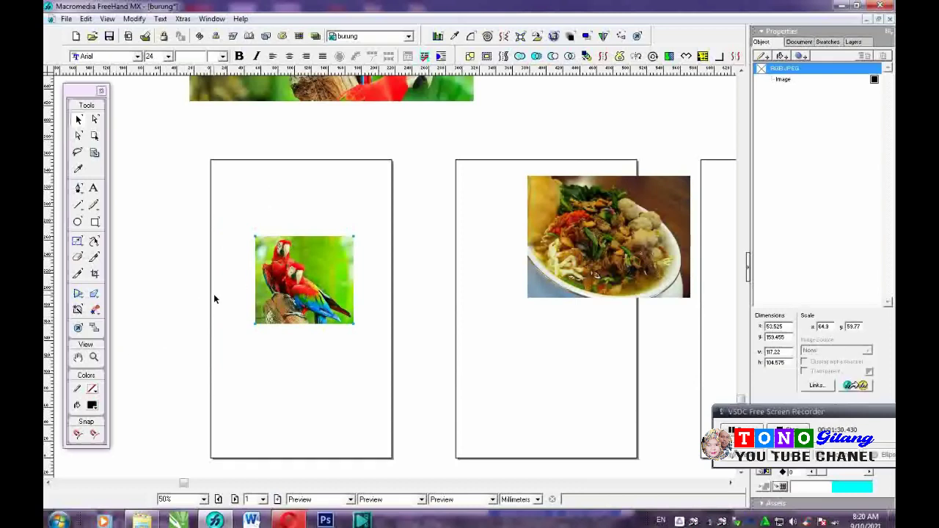
click(93, 275)
drag(357, 324, 422, 356)
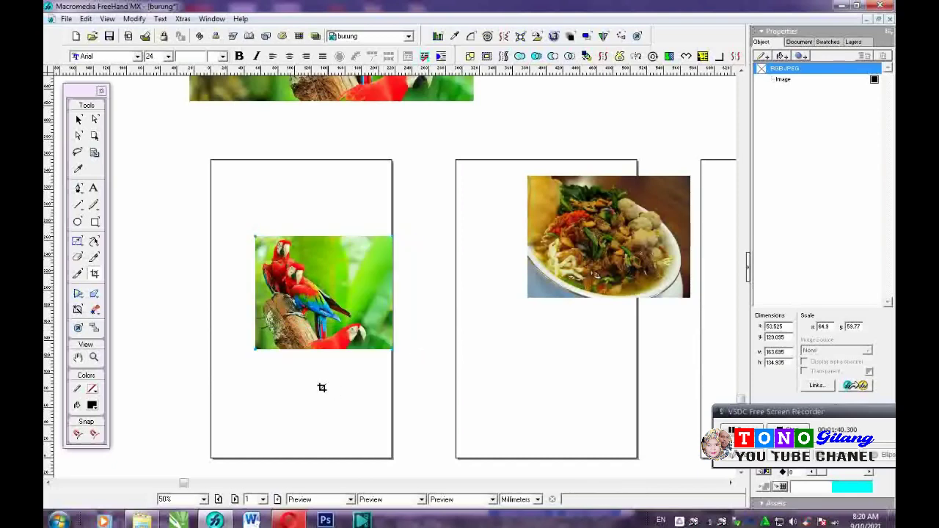
drag(256, 349, 203, 373)
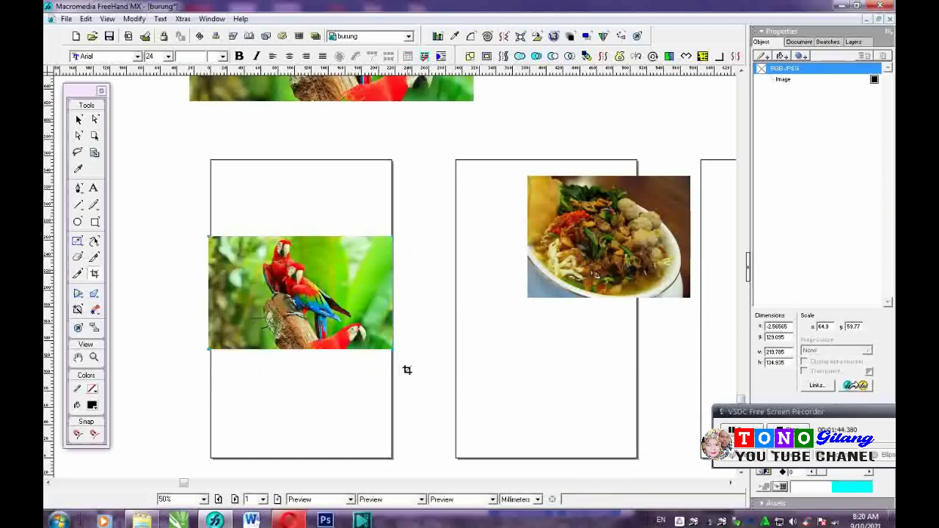
drag(394, 350, 403, 368)
click(78, 119)
mouse_move(331, 299)
mouse_down()
mouse_move(332, 272)
mouse_move(342, 289)
mouse_move(337, 316)
mouse_move(338, 301)
mouse_up()
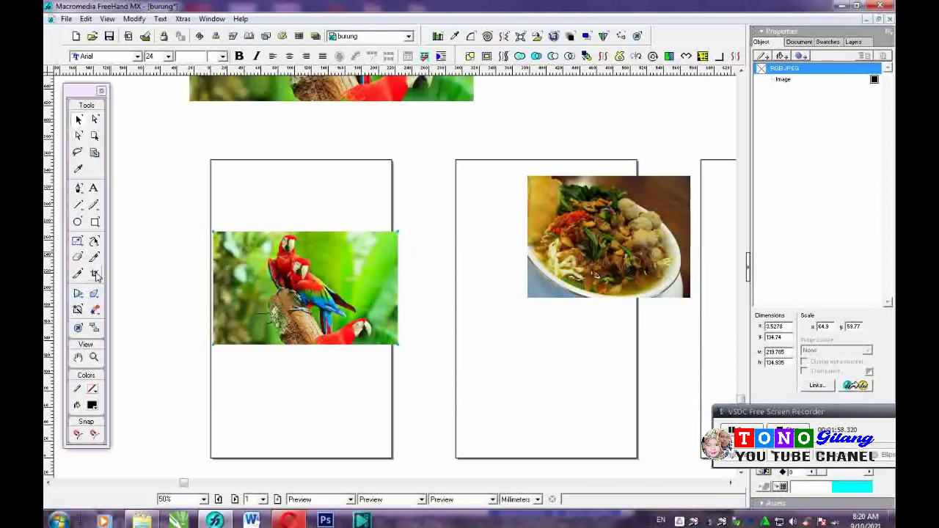
Crop the parrot photo again around the two upper birds to about 119 × 102 mm and group it
click(94, 275)
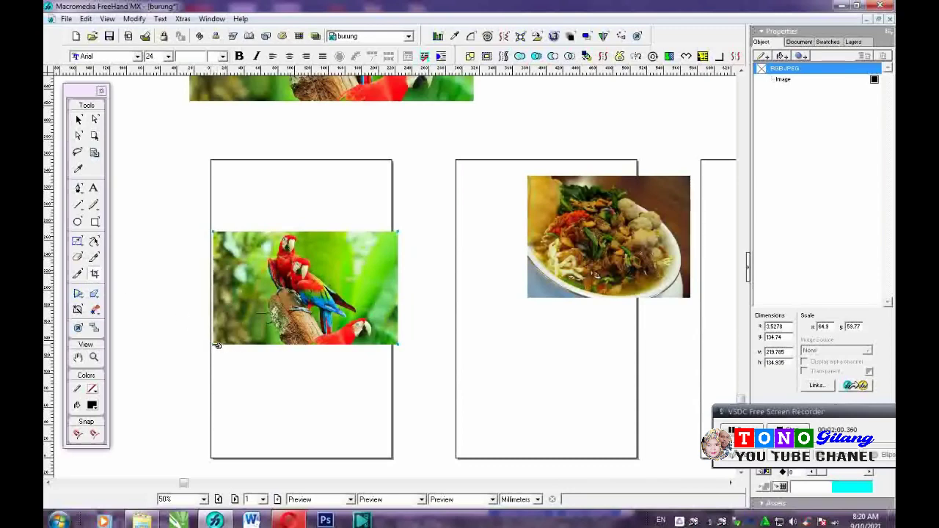
drag(218, 345, 261, 318)
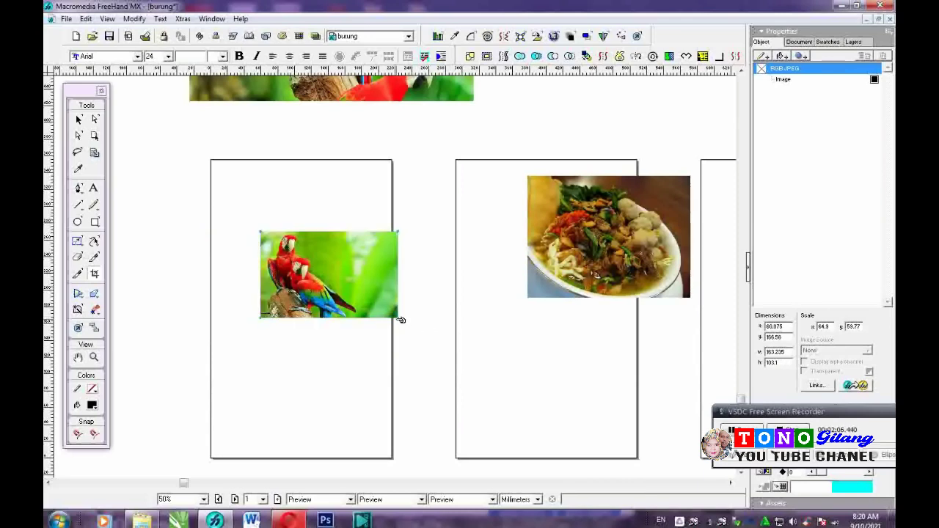
drag(402, 320, 361, 318)
key(v)
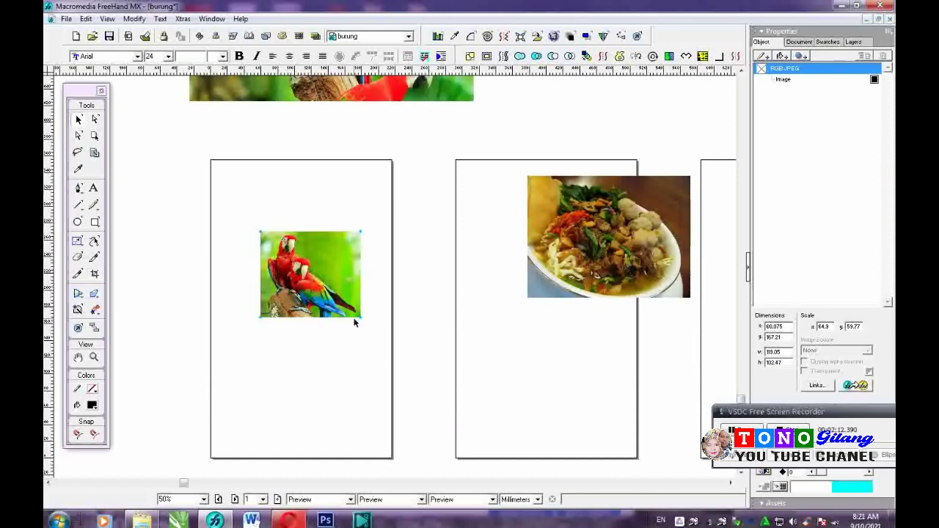
key(ctrl+g)
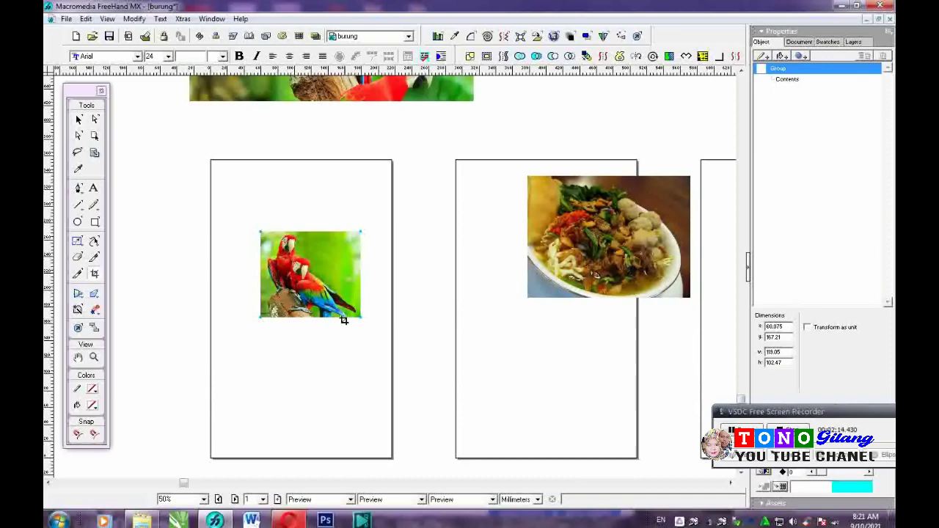
key(space)
click(78, 119)
click(324, 200)
Move the noodle photo within the second page's borders and draw a circle about 141 mm in diameter over it
key(space)
drag(470, 251, 285, 249)
drag(424, 240, 361, 292)
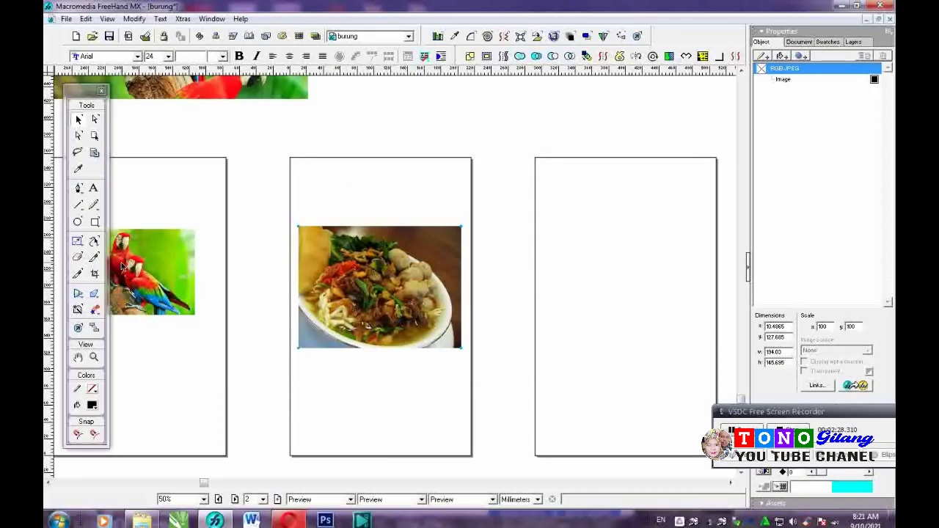
click(77, 222)
mouse_move(315, 232)
mouse_down()
mouse_move(356, 292)
mouse_move(438, 345)
mouse_move(433, 352)
mouse_up()
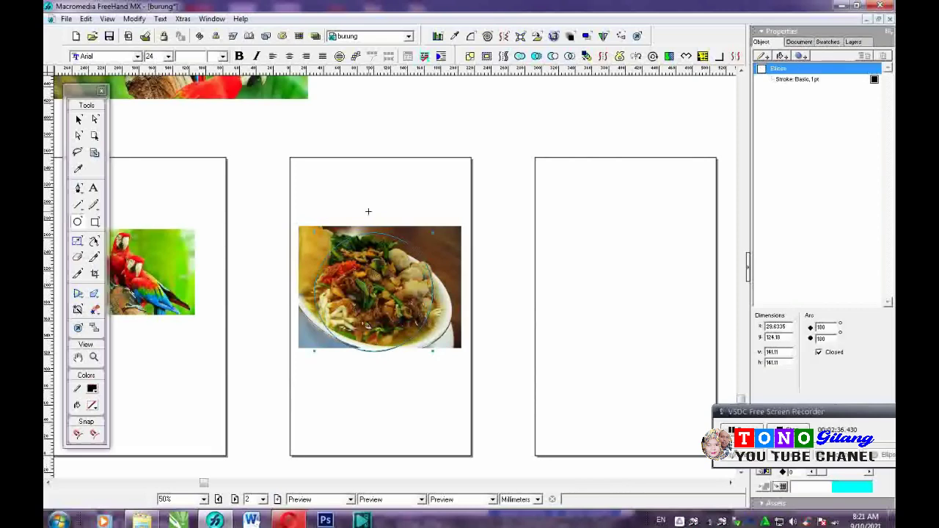
click(77, 188)
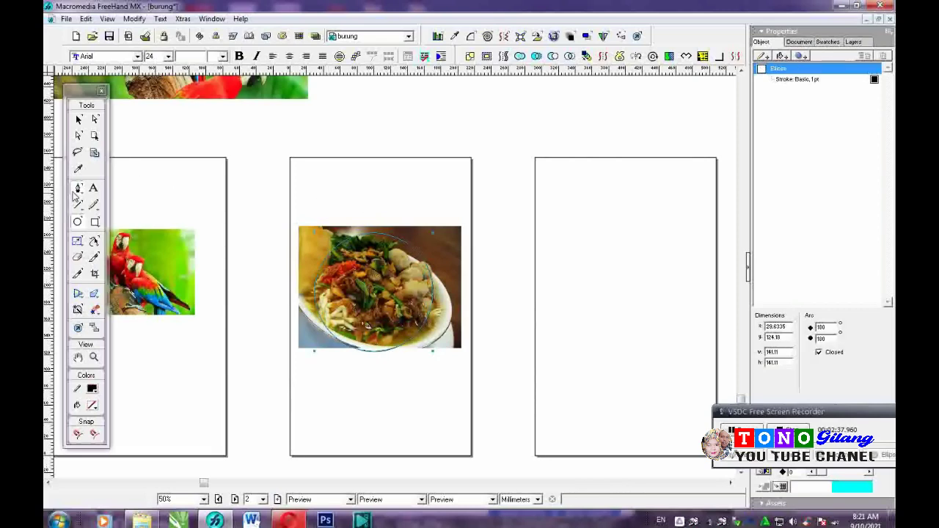
click(242, 180)
key(v)
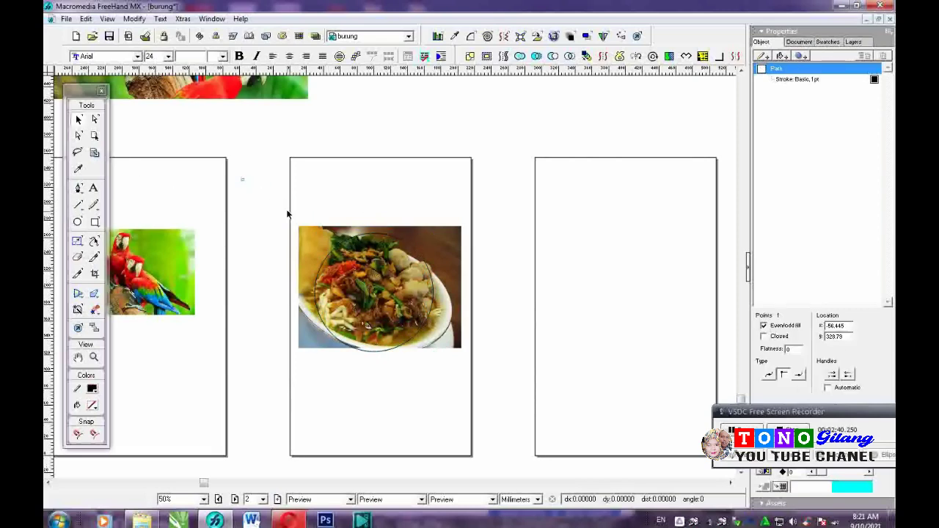
click(267, 185)
Align the noodle photo with the circle, then cut it and paste it inside the circle as clipped contents
drag(367, 269, 380, 286)
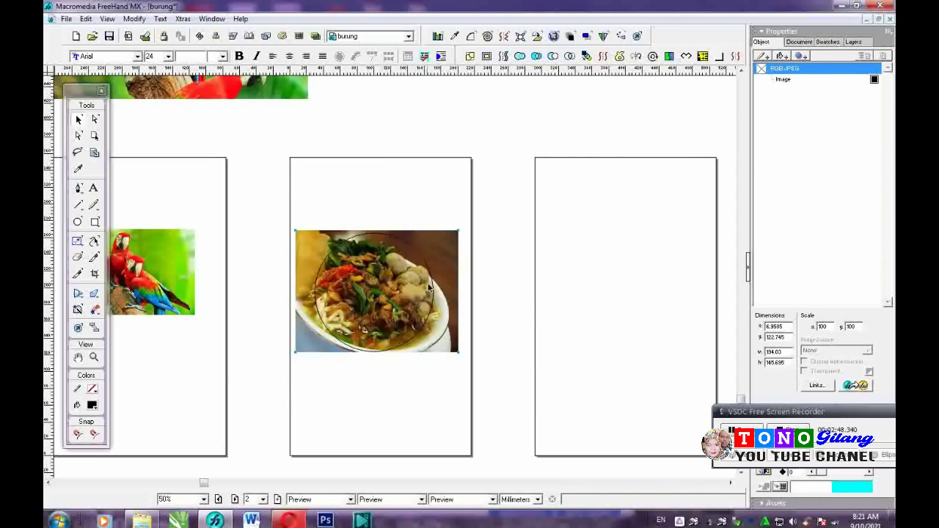
click(318, 180)
click(301, 247)
drag(301, 246, 301, 246)
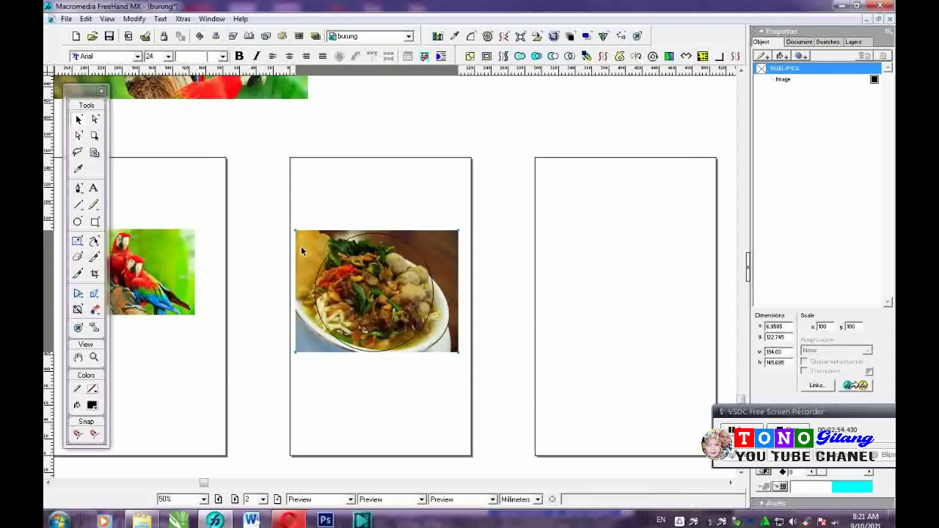
key(Delete)
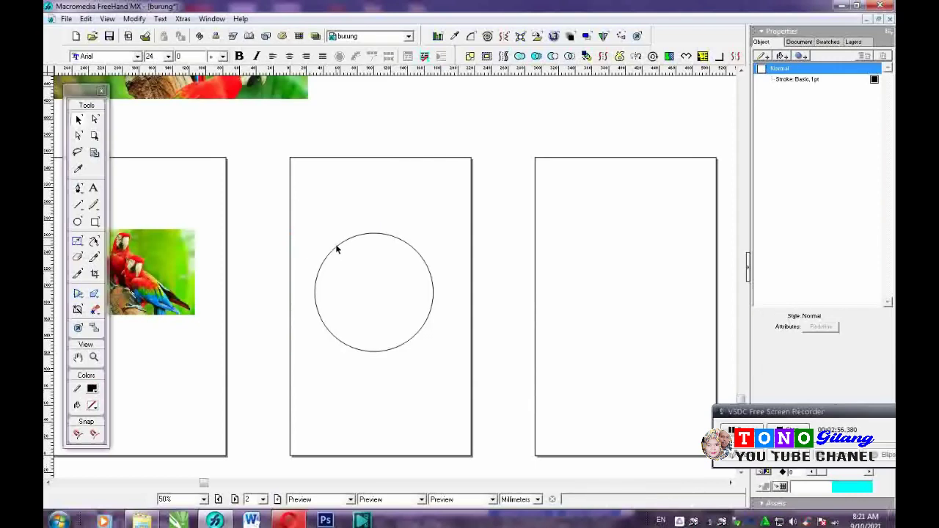
click(337, 250)
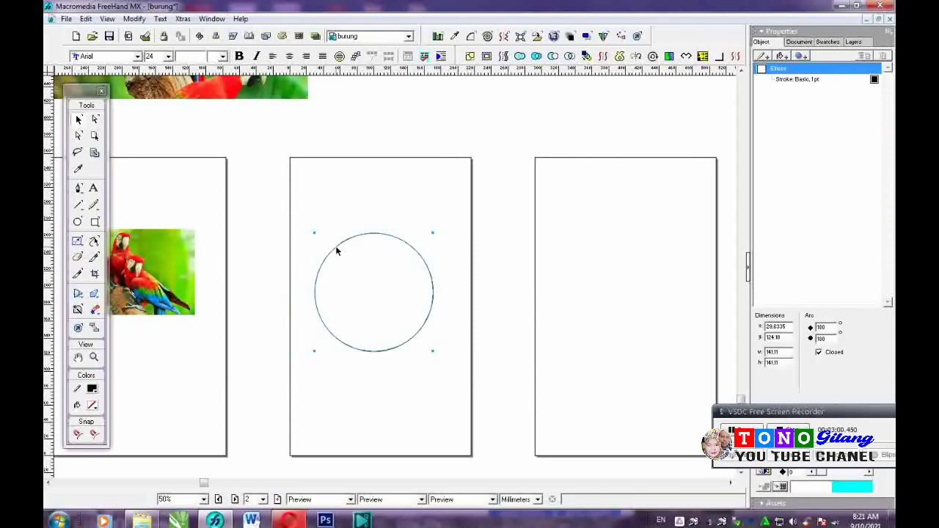
key(ctrl+shift+v)
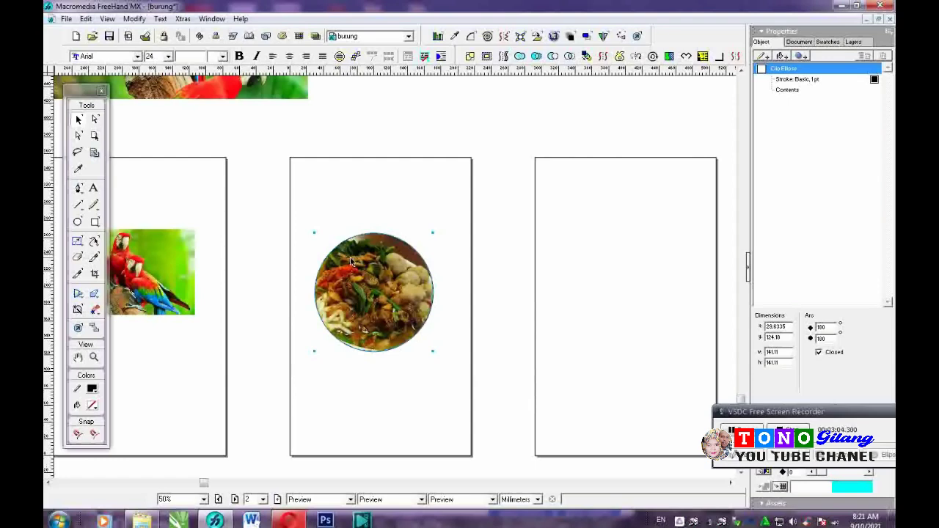
Group the clipped noodle circle, enable Transform as unit for the group, and nudge it slightly on the page
key(ctrl+g)
drag(383, 314, 389, 278)
key(ctrl+z)
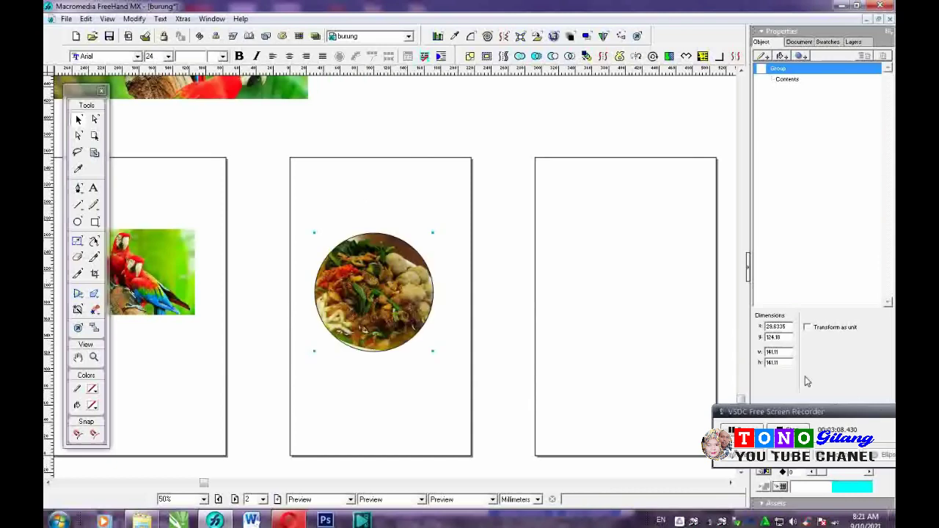
click(808, 328)
mouse_move(401, 325)
mouse_down()
mouse_move(400, 302)
mouse_move(406, 326)
mouse_up()
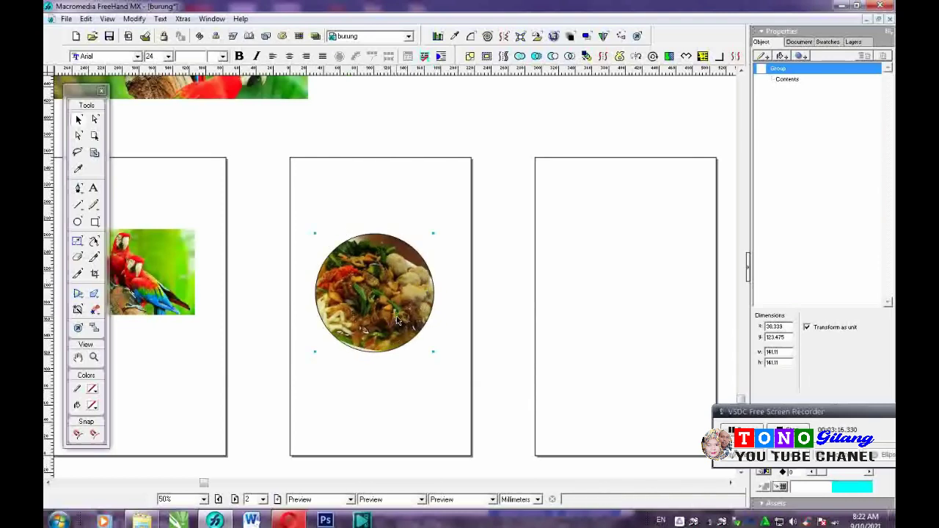
Move the uncropped parrot photo from above the first page onto the third page
drag(382, 304, 385, 324)
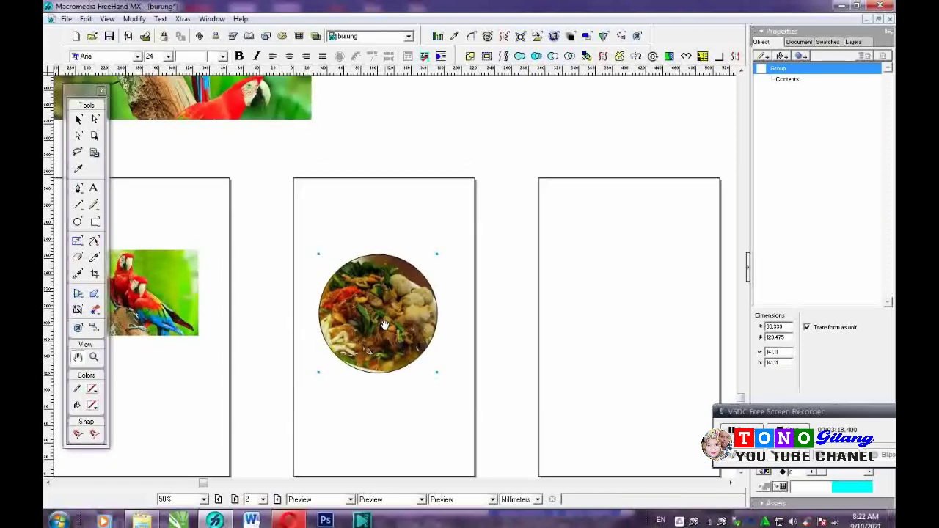
drag(264, 98, 410, 252)
drag(397, 249, 536, 317)
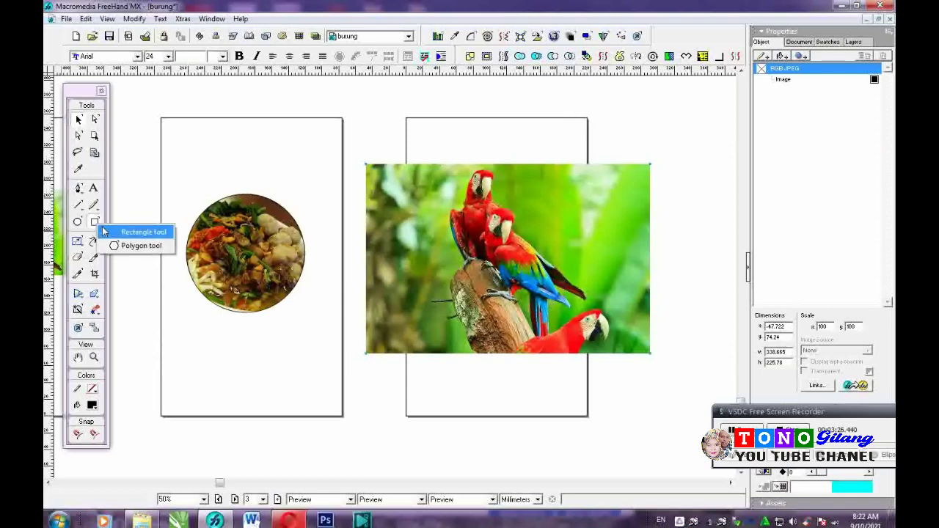
Draw a five-pointed star about 292 mm wide and 278 mm high with the Polygon tool and move it over the parrot photo
click(118, 248)
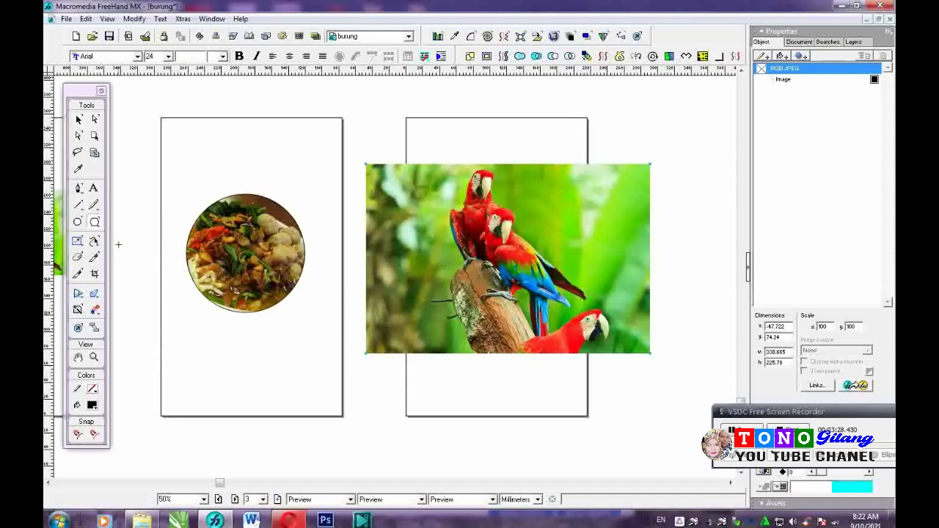
double_click(94, 221)
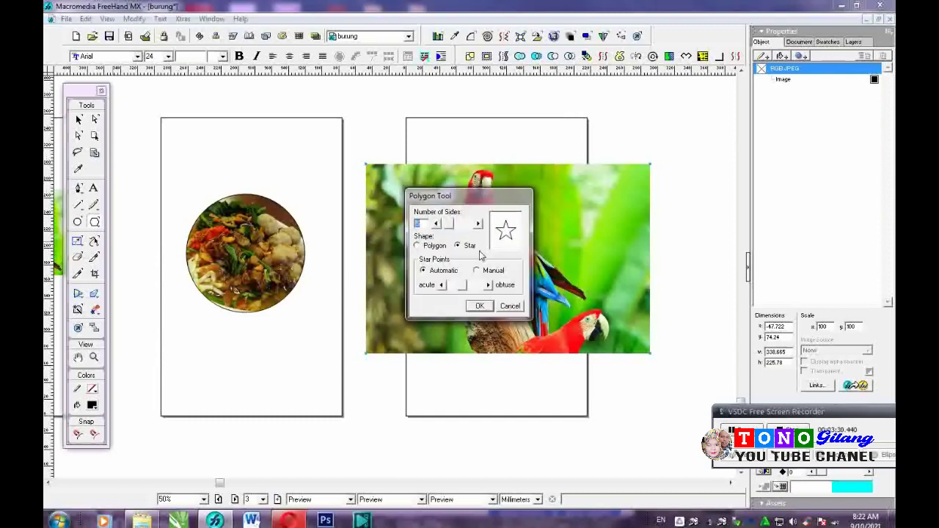
click(479, 305)
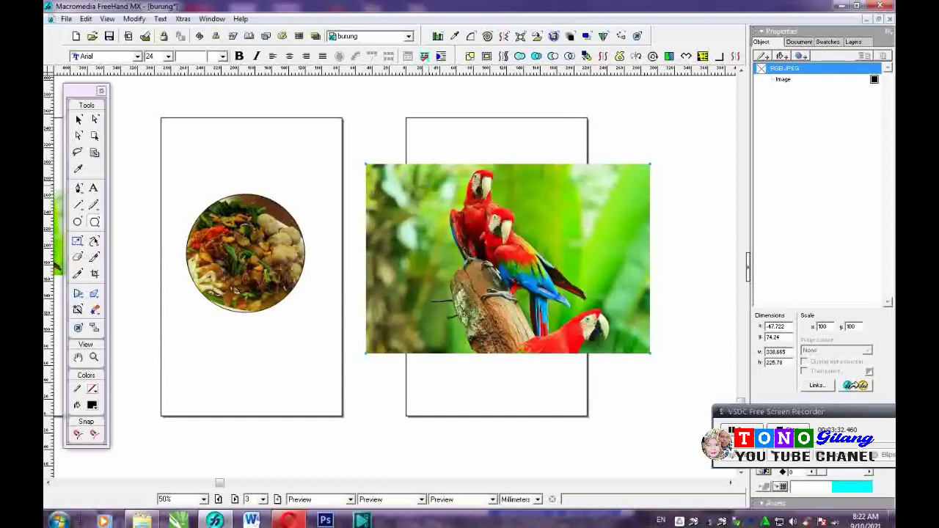
drag(429, 186, 505, 290)
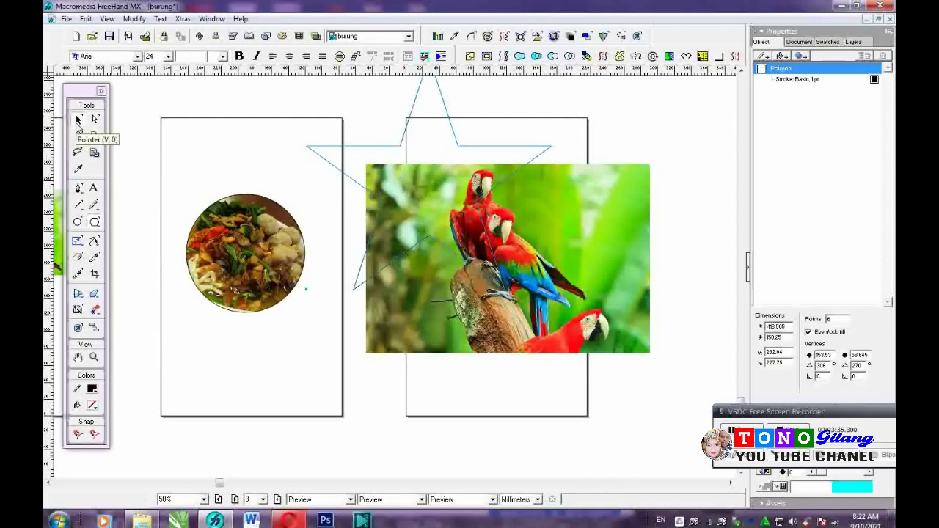
click(80, 121)
drag(462, 150, 523, 220)
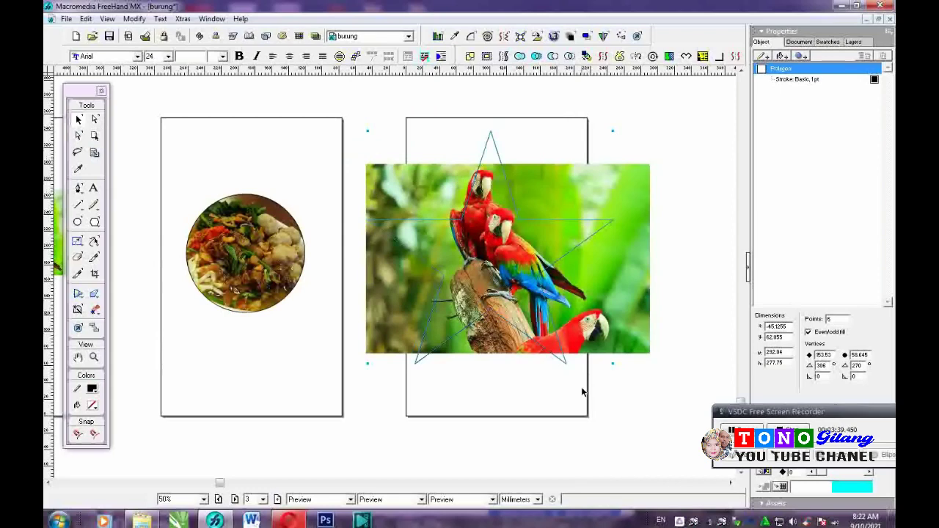
click(614, 367)
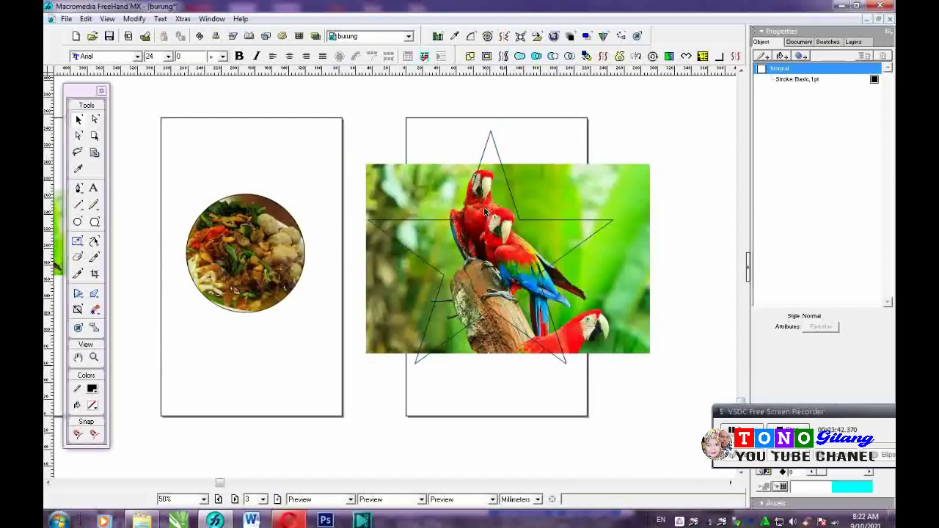
Group the star, scale it down to about 234 by 209 mm, and reposition it within the parrot photo
click(489, 138)
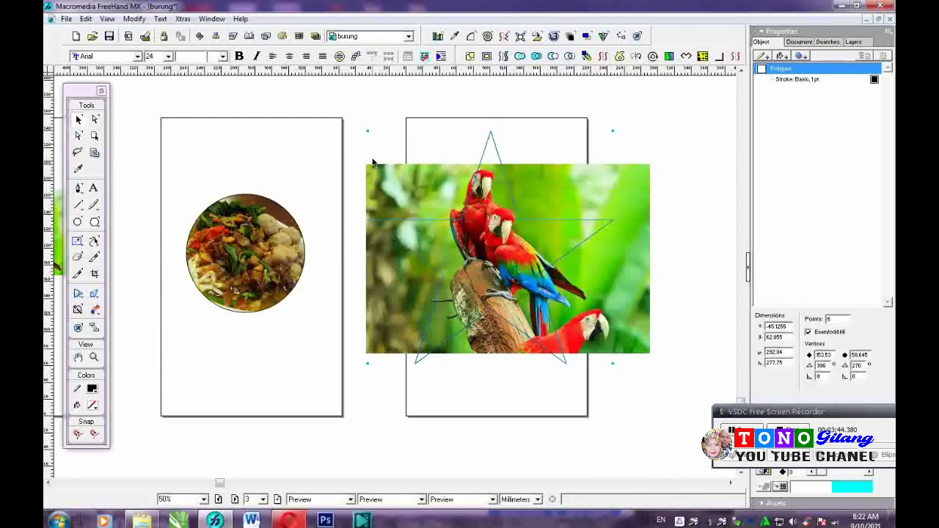
key(ctrl+g)
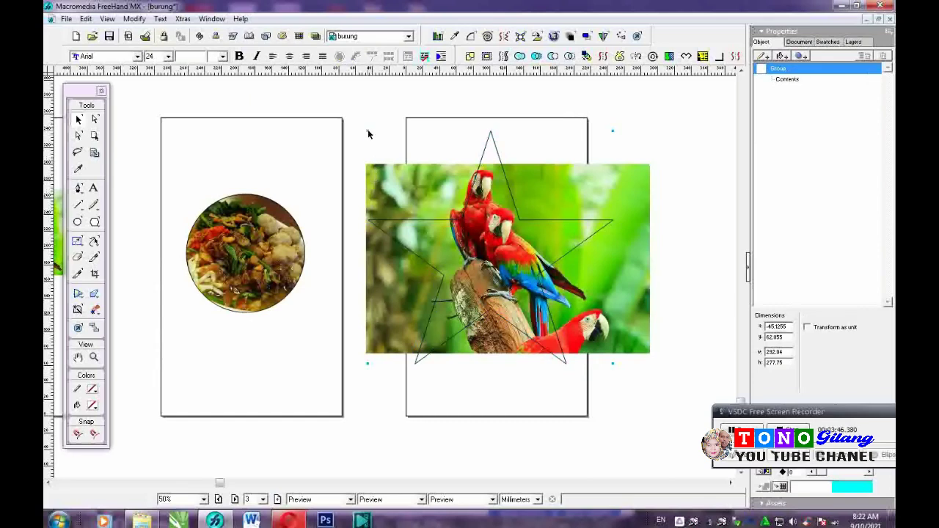
drag(368, 131, 417, 188)
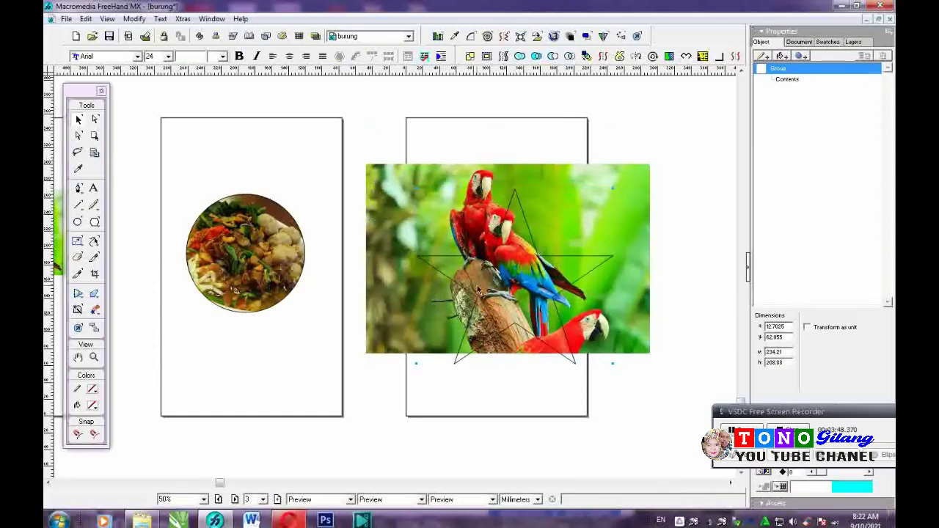
drag(448, 236, 430, 110)
drag(440, 194, 431, 332)
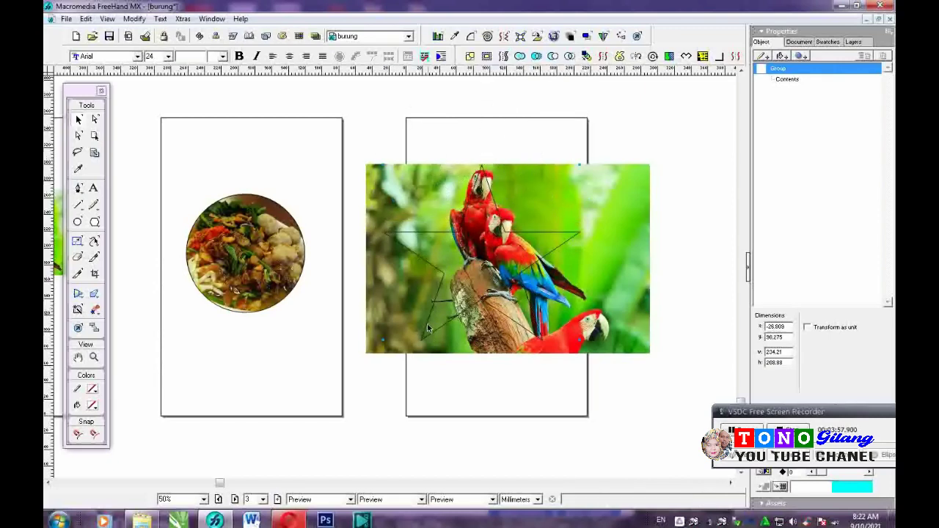
Cut the parrot photo and paste it inside the ungrouped star as clipped contents
click(391, 193)
key(ctrl+x)
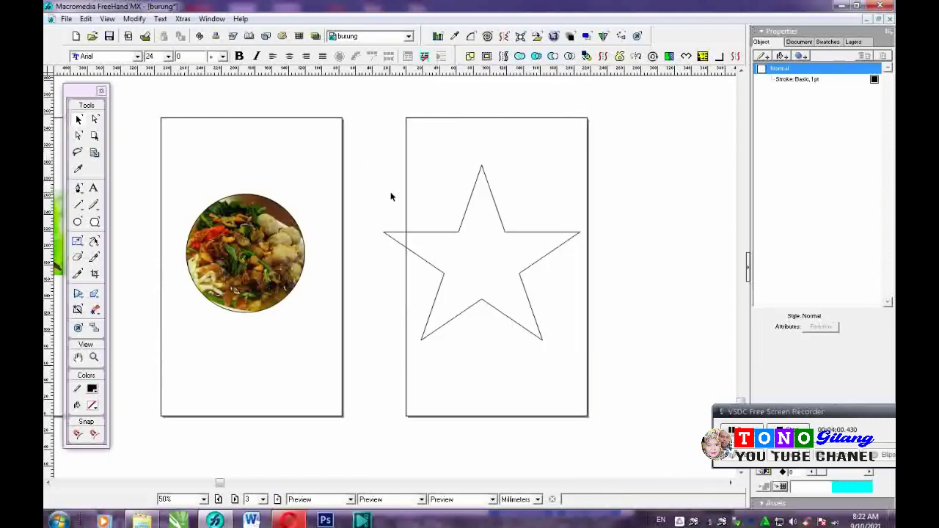
click(458, 233)
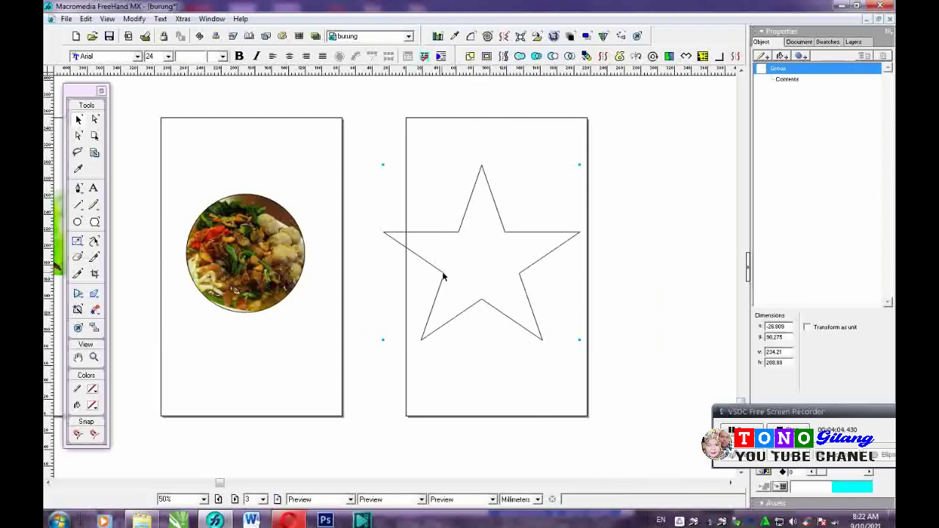
click(476, 126)
click(478, 179)
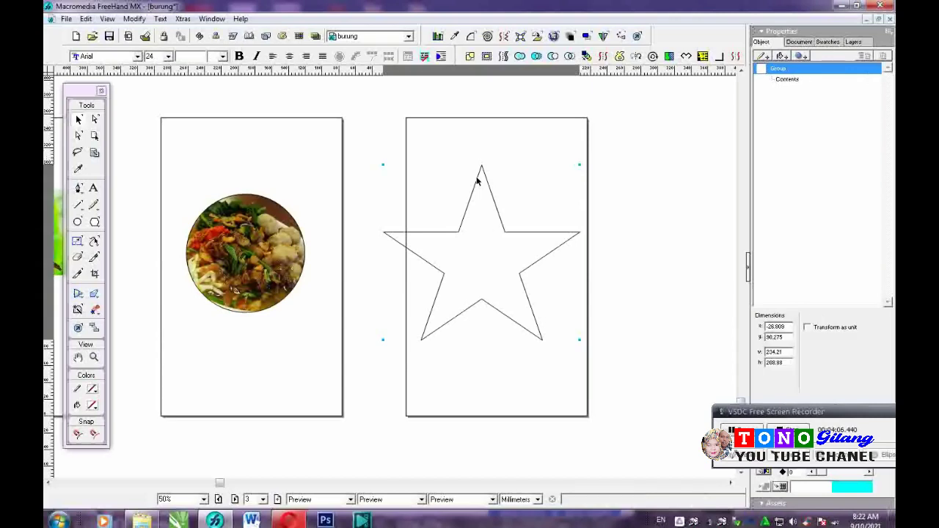
click(636, 290)
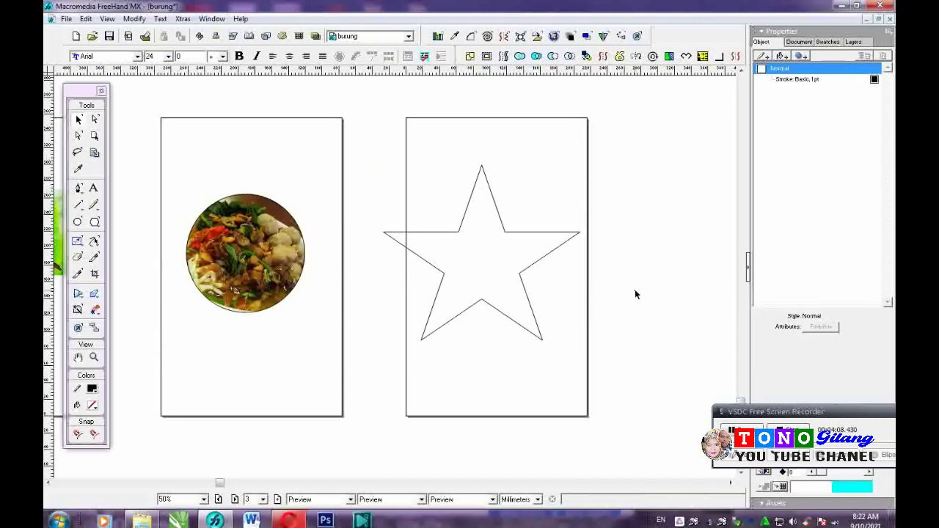
click(556, 251)
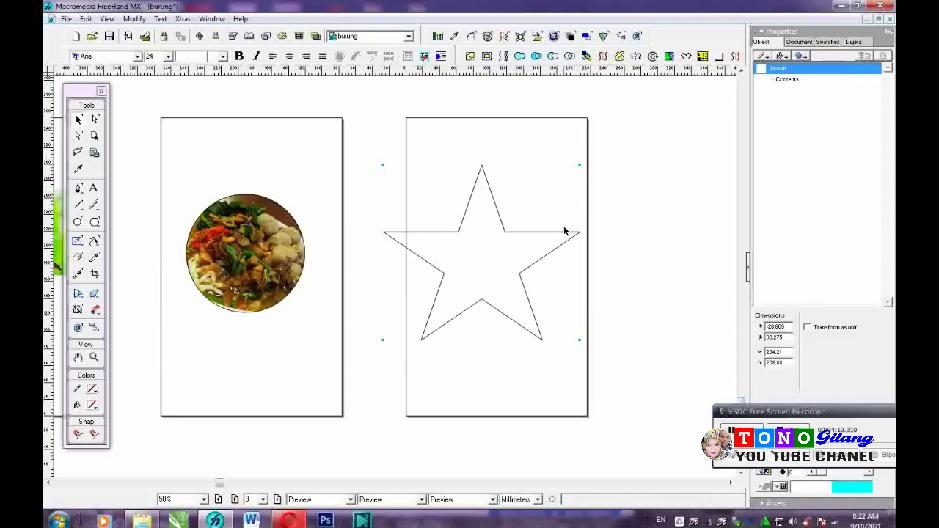
key(ctrl+u)
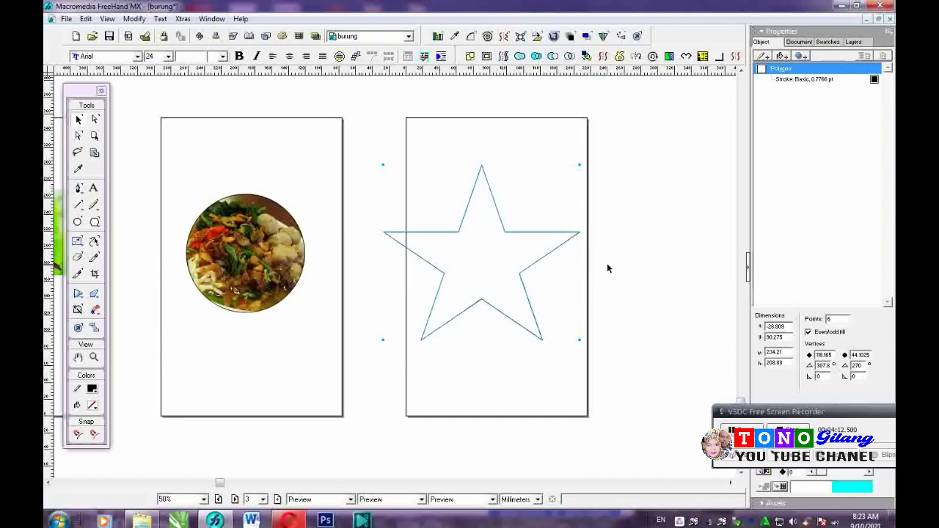
key(ctrl+shift+v)
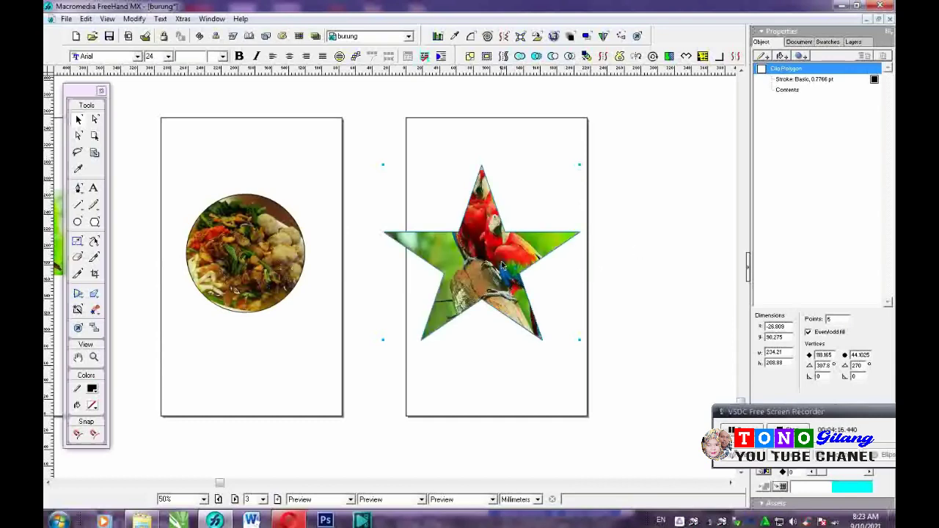
Undo the paste inside the star, its ungrouping and the cut of the parrot photo
key(ctrl+z)
key(ctrl+z)
key(ctrl+z)
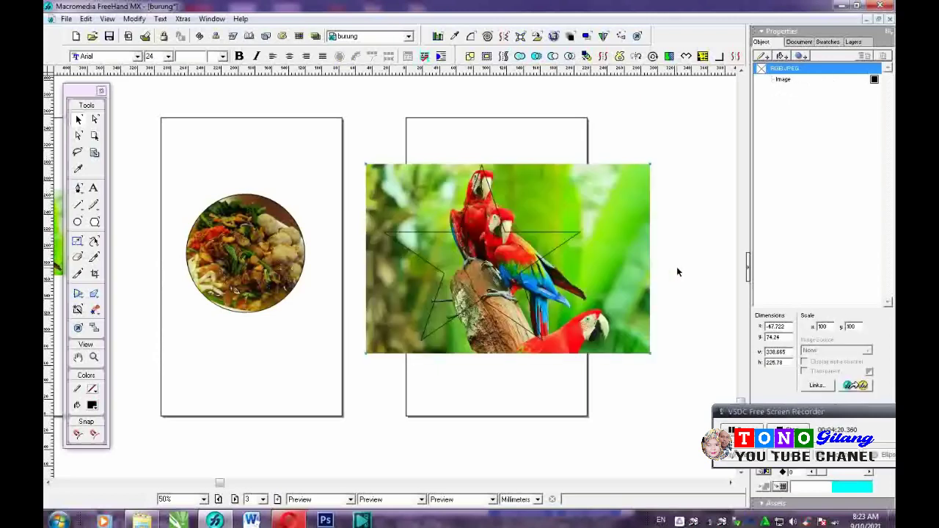
Move the grouped star off the parrot photo to the area above the third page
click(676, 267)
drag(570, 240, 559, 124)
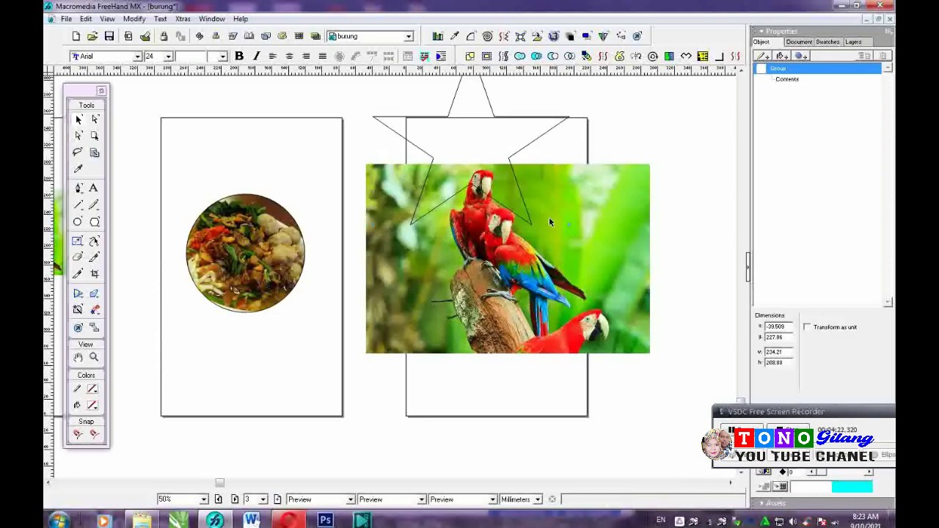
drag(517, 213, 507, 97)
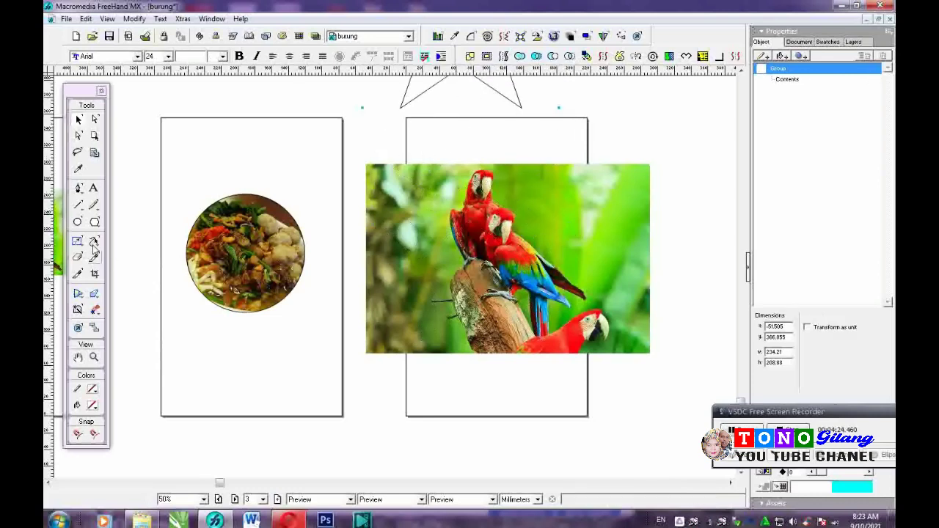
drag(98, 225, 145, 248)
drag(424, 218, 446, 199)
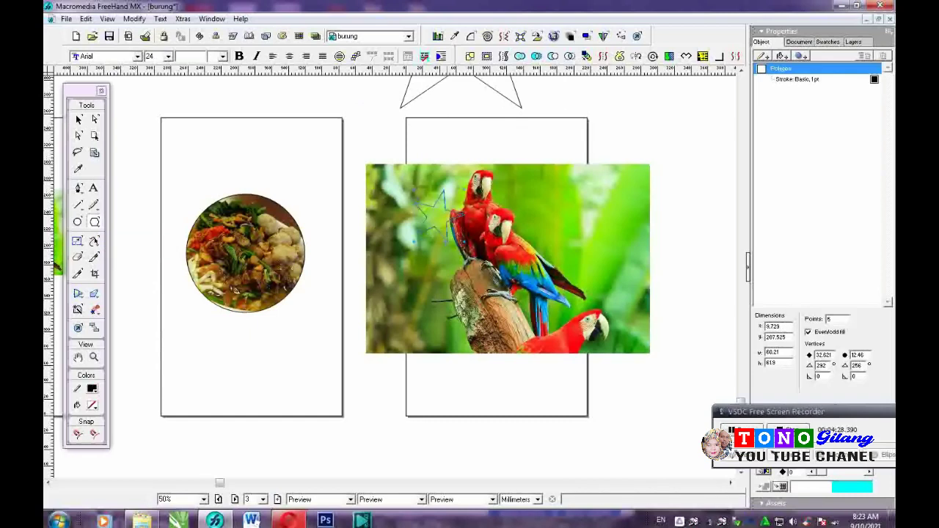
key(Delete)
Set the Polygon tool to a six-sided polygon and draw a hexagon about 200 mm wide and 175 mm high
click(97, 225)
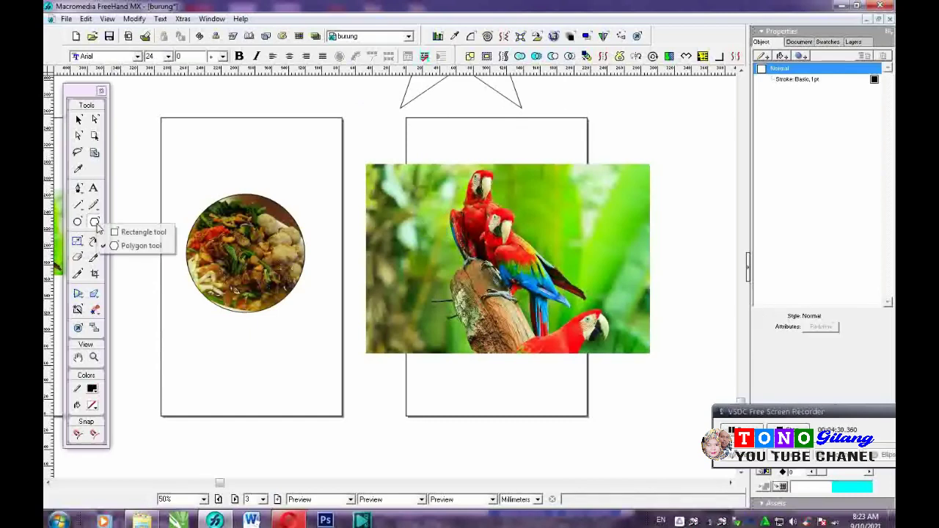
double_click(96, 226)
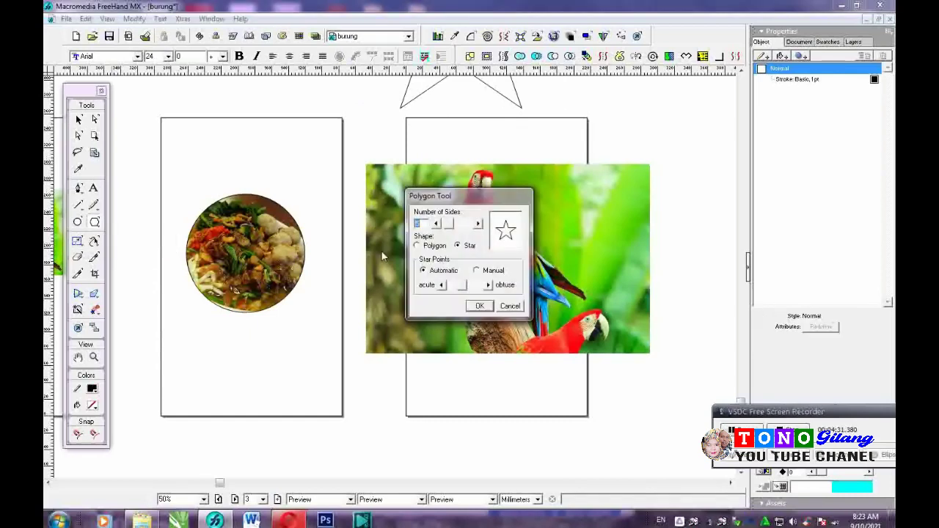
click(418, 245)
click(478, 224)
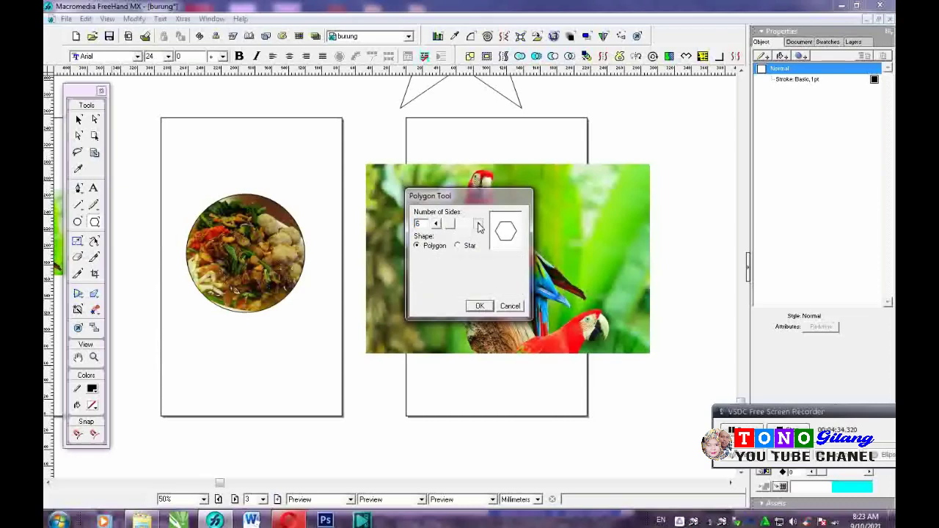
click(480, 306)
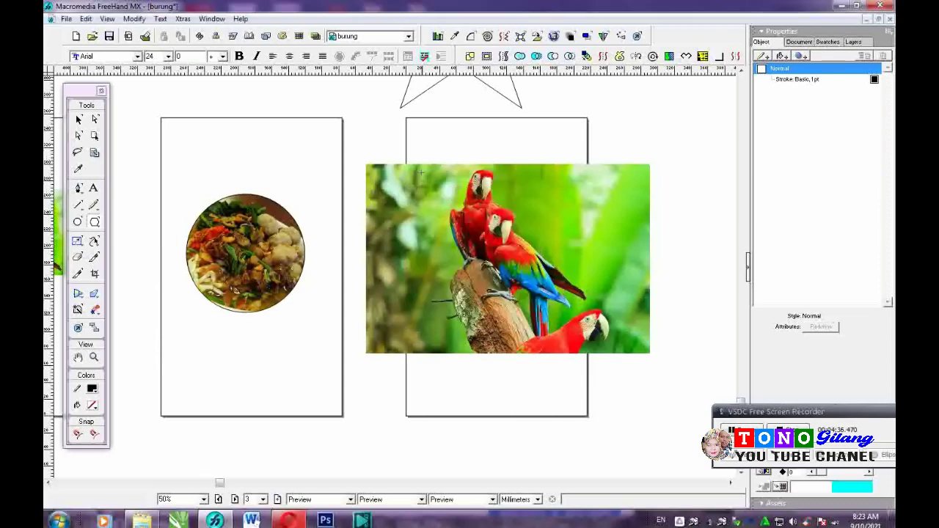
drag(420, 172, 464, 244)
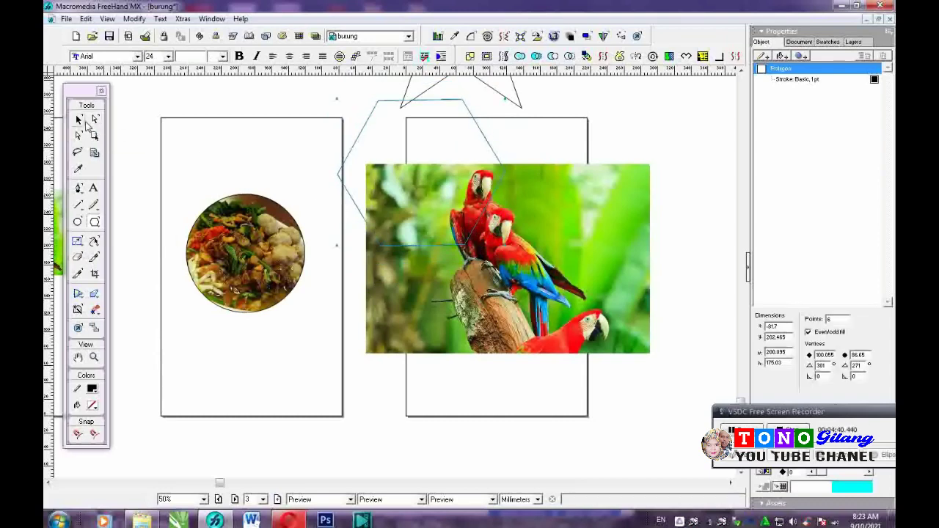
Move the hexagon over the parrots and shift the photo slightly so the two upper birds sit within the outline
click(79, 120)
click(297, 172)
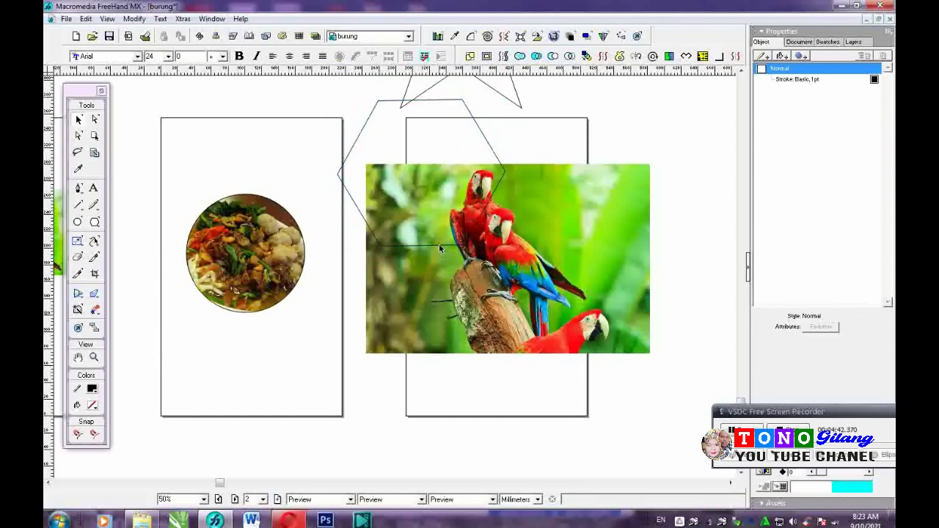
drag(439, 244, 502, 310)
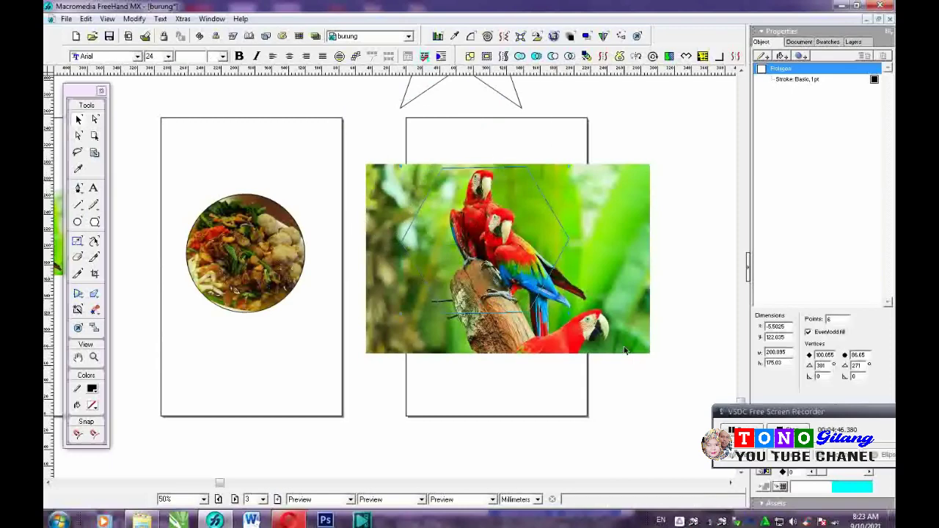
drag(624, 350, 609, 352)
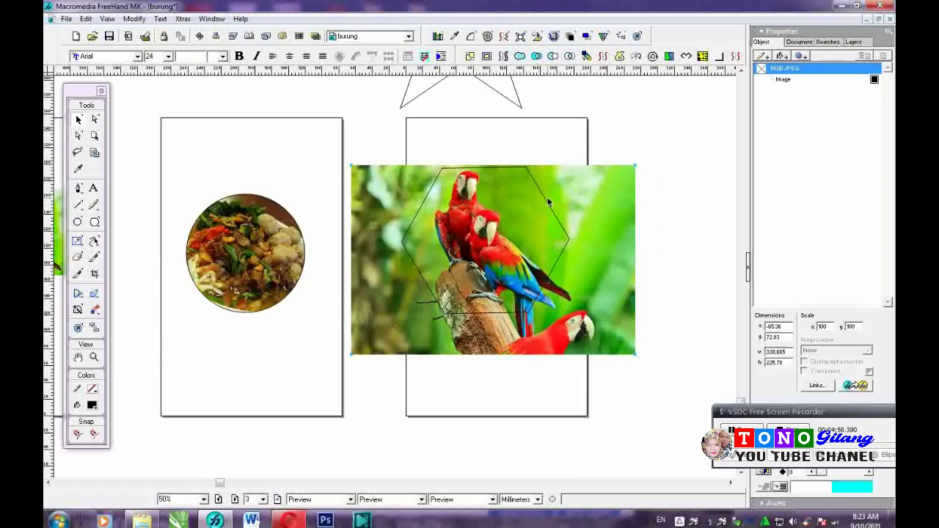
Cut the parrot photo, paste it inside the hexagon as clipped contents, and group the result
key(ctrl+x)
click(502, 168)
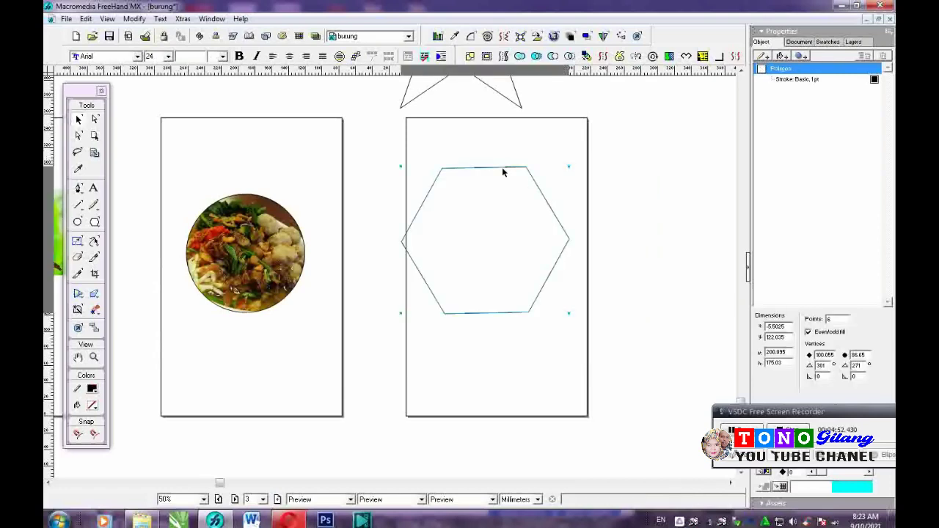
key(ctrl+shift+v)
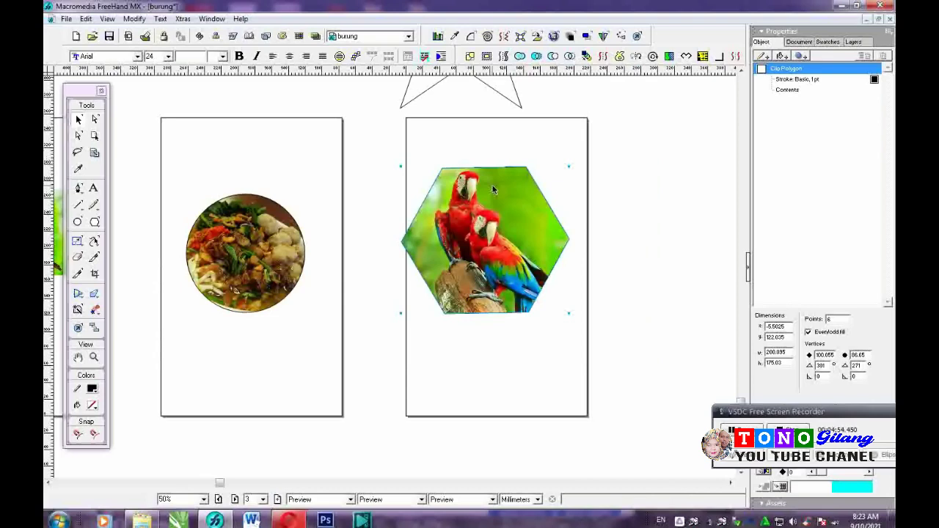
key(ctrl+g)
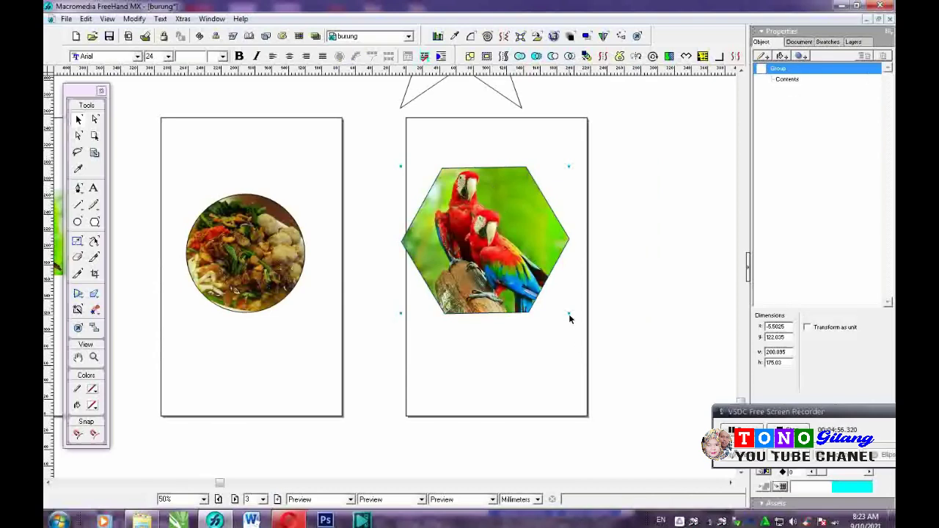
Enable Transform as unit for the hexagon group and scale it with its photo to about 142 by 140 mm
drag(569, 315, 524, 287)
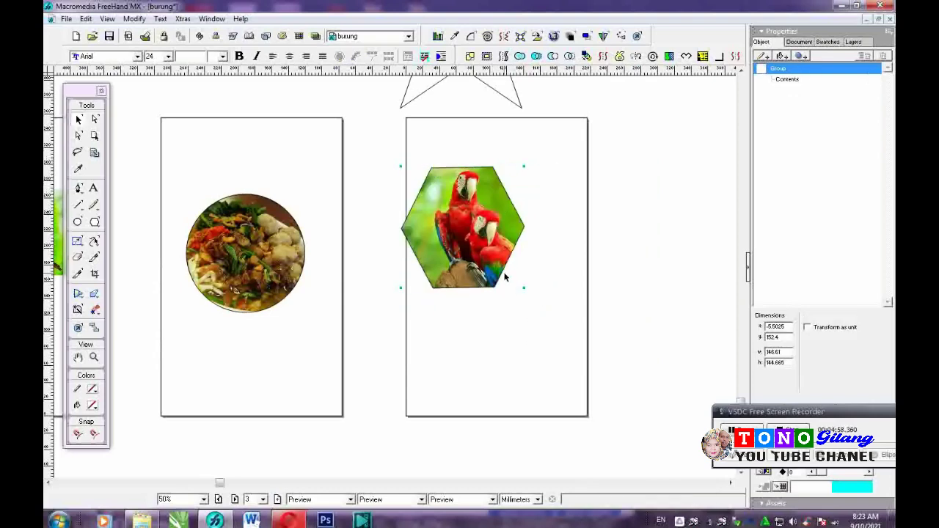
key(ctrl+z)
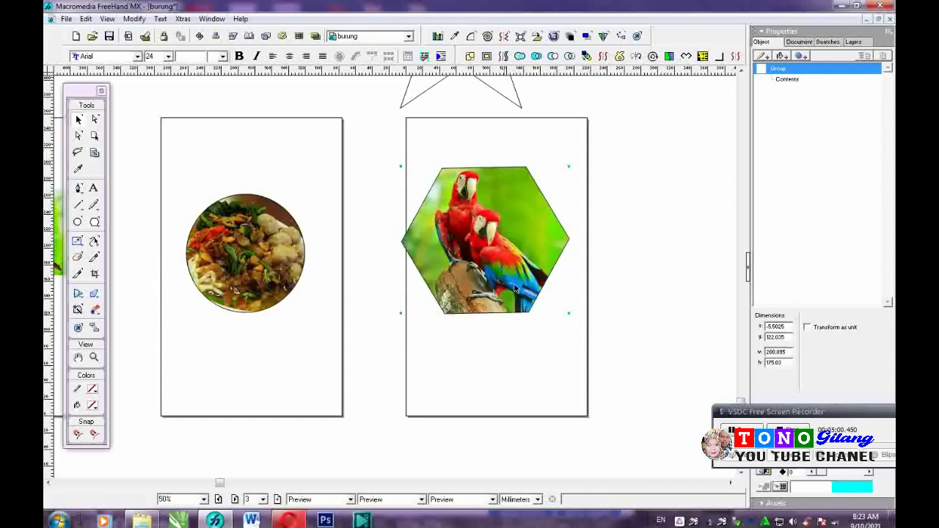
click(808, 327)
key(ctrl+z)
drag(569, 315, 520, 283)
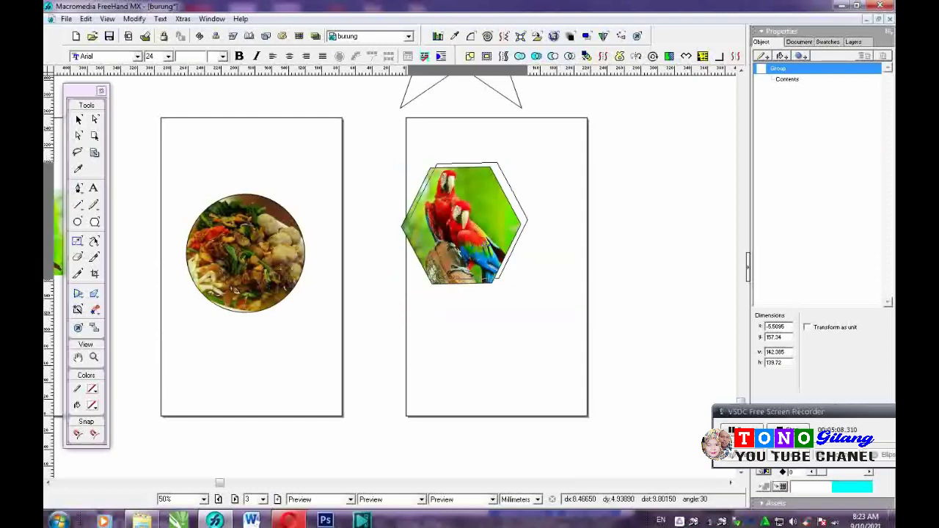
Reduce the hexagon group's height to about 135 mm and move it off the third page to the pasteboard beside it
drag(474, 255, 529, 215)
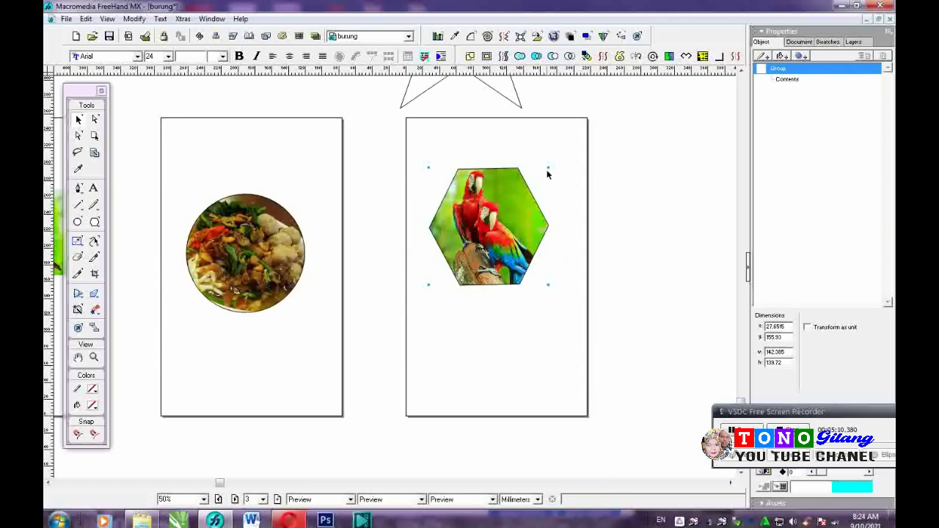
drag(547, 169, 550, 176)
drag(463, 256, 645, 231)
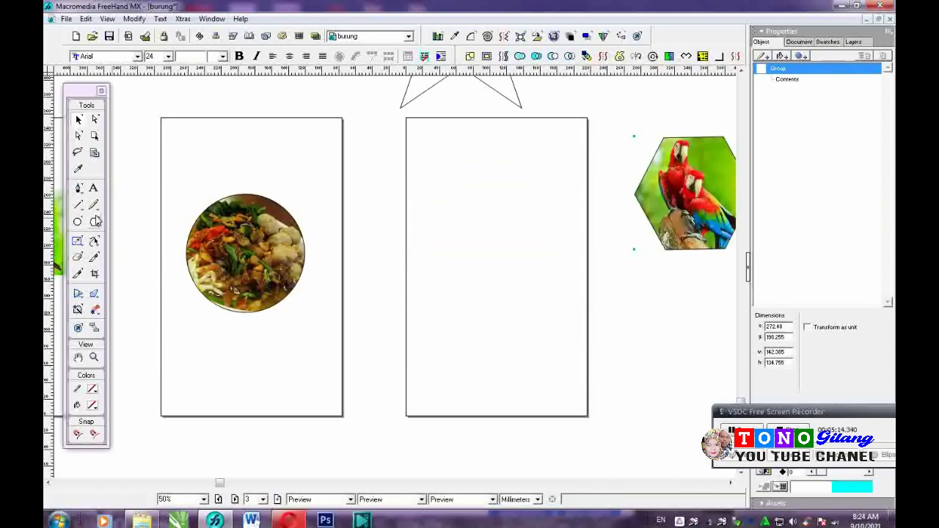
Draw a vertical straight line about 98 mm long with the Pen tool on the emptied third page
click(76, 191)
key(ctrl+space)
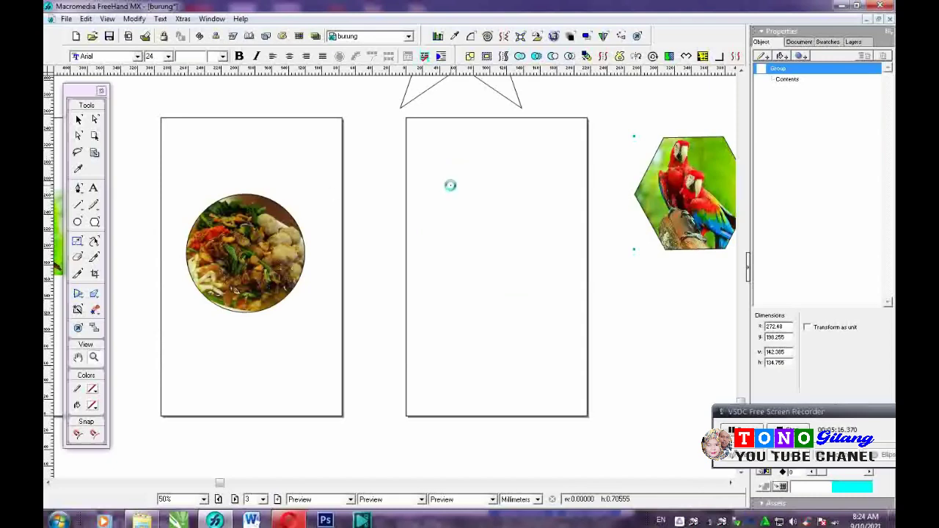
ctrl+click(451, 186)
key(space)
drag(426, 246, 405, 173)
click(369, 156)
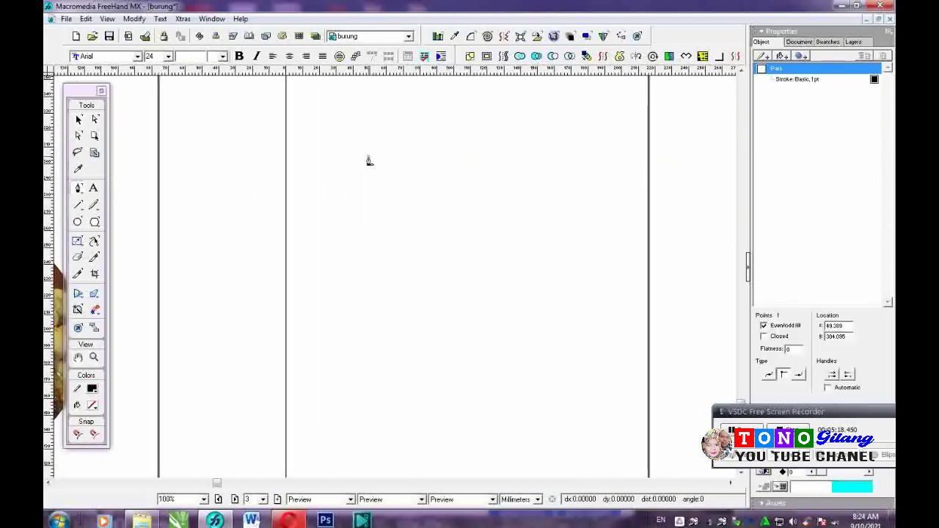
click(362, 321)
key(v)
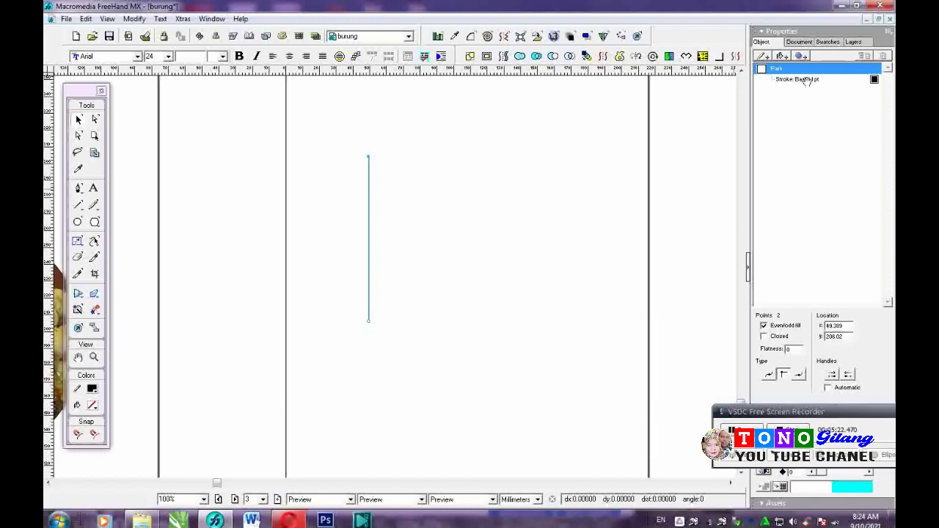
Set the vertical line's stroke width to 4 pt and deselect the line
click(807, 80)
click(868, 329)
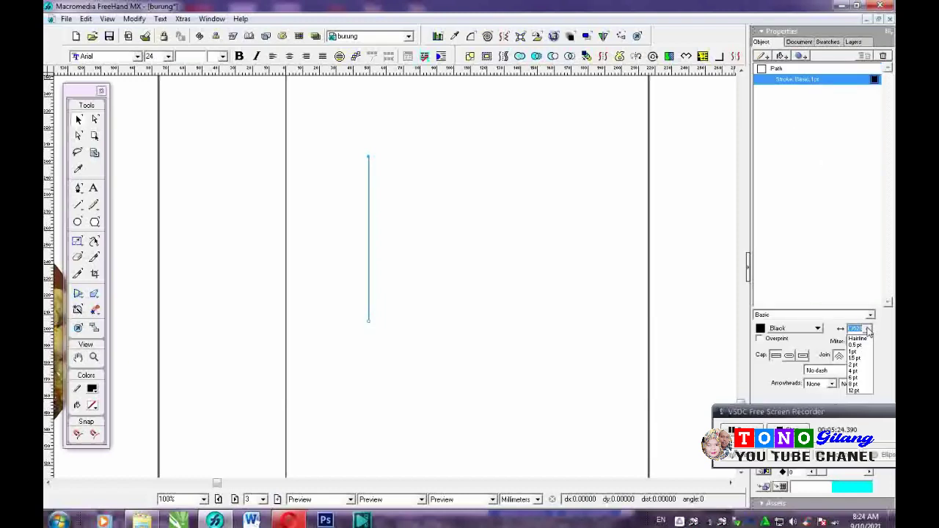
click(861, 366)
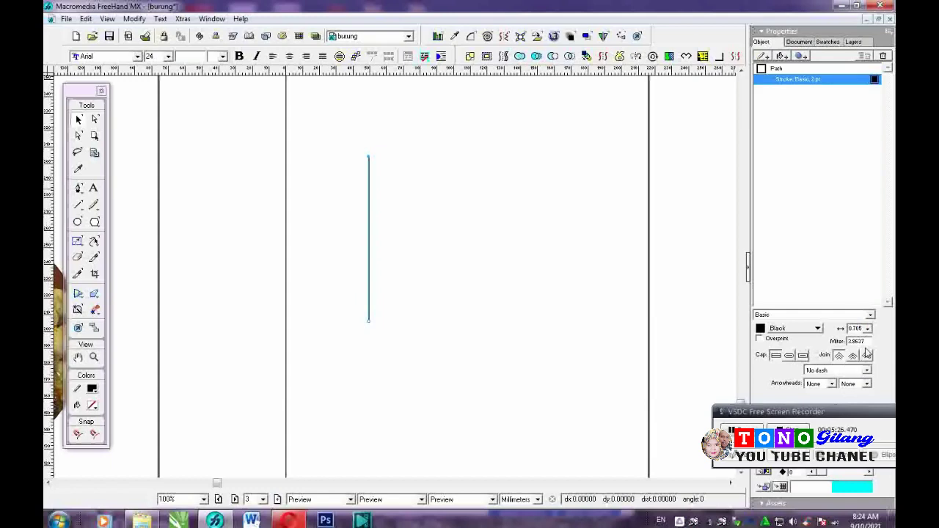
click(868, 328)
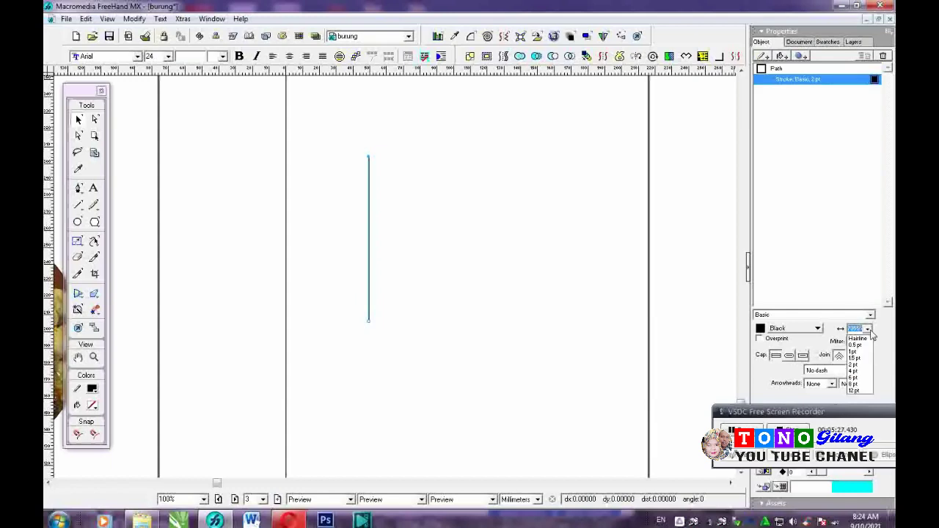
click(861, 372)
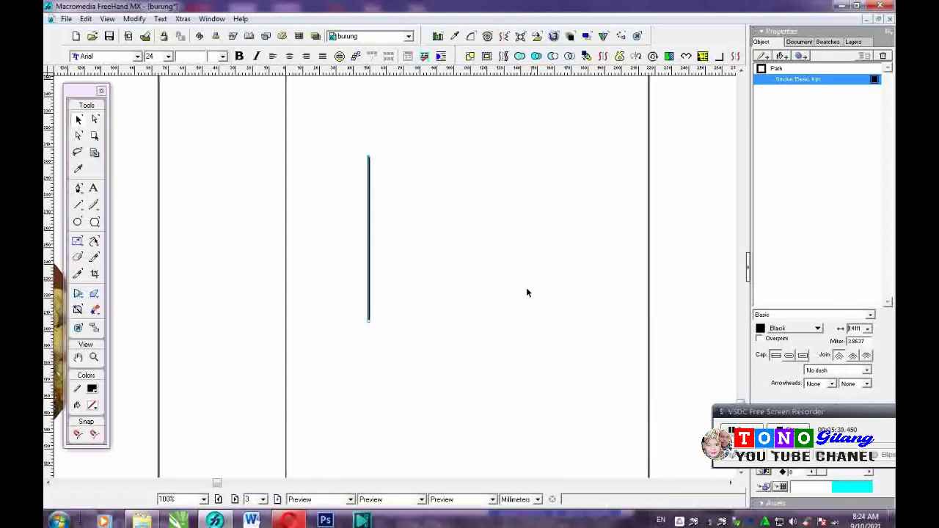
click(469, 253)
Place a duplicate of the thick vertical line a short distance to the right of the original
key(ctrl+space)
click(383, 177)
key(space)
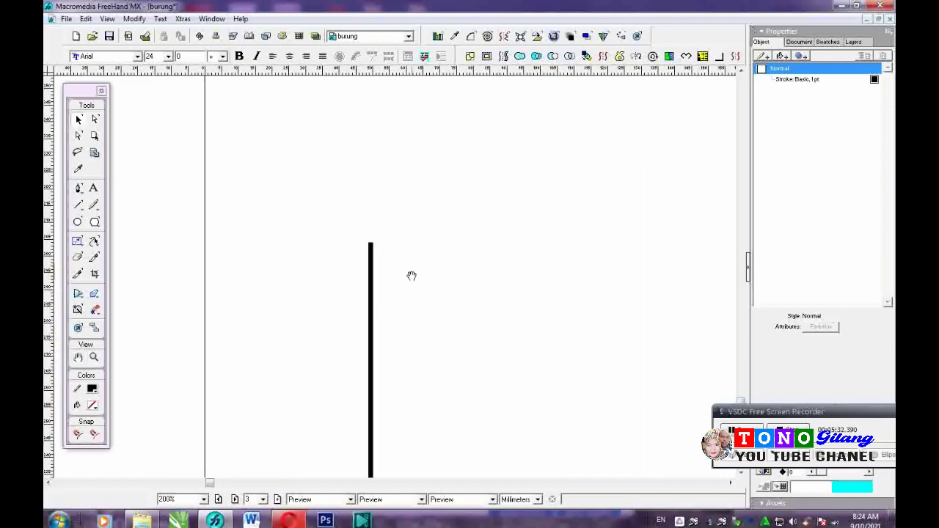
drag(411, 274, 399, 178)
click(360, 201)
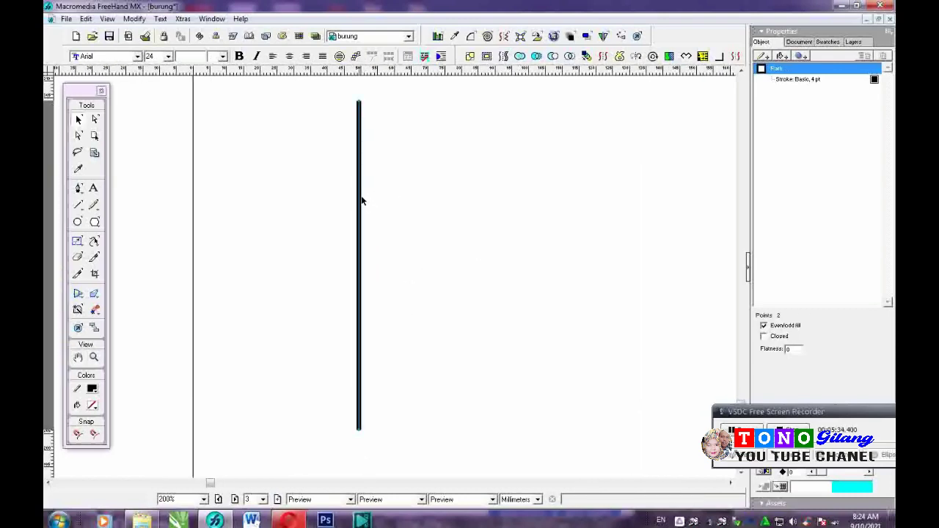
drag(361, 200, 383, 190)
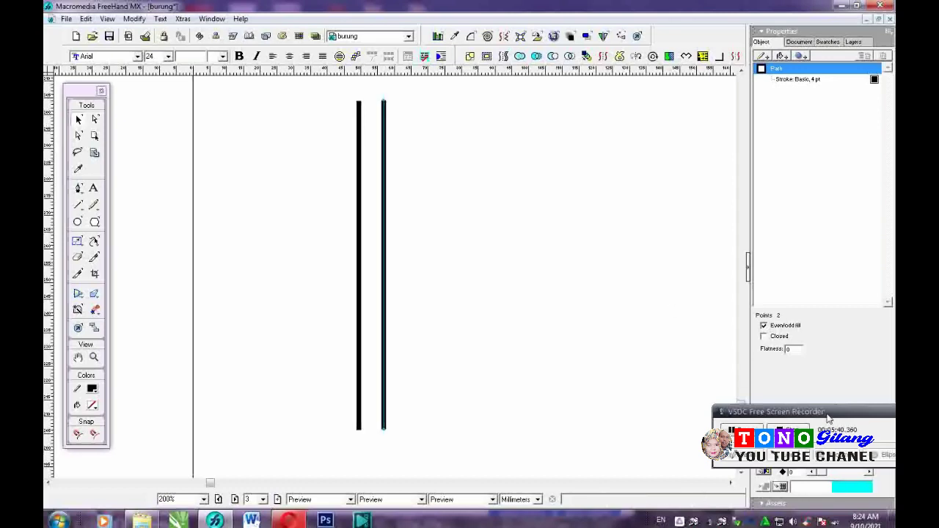
Apply a Move transform with 6 copies to the duplicated line to extend the row of evenly spaced vertical lines
drag(829, 417, 827, 288)
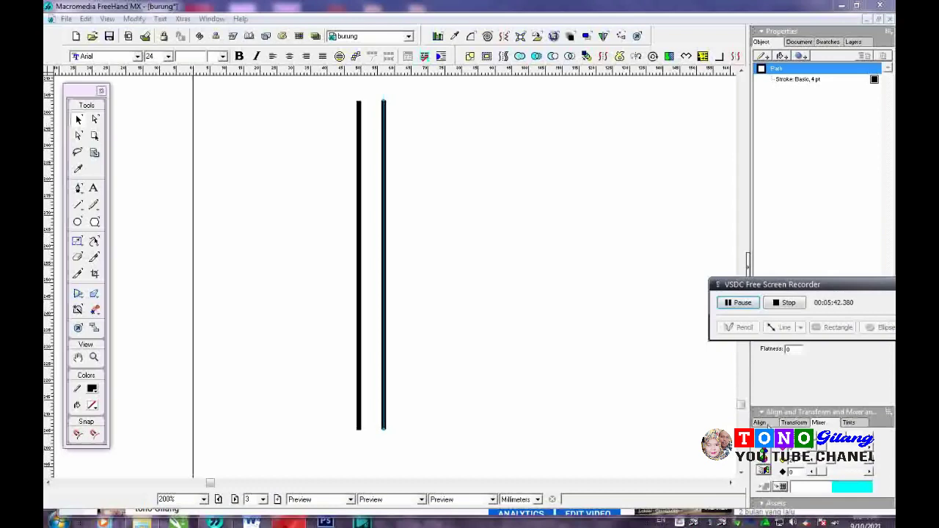
click(784, 424)
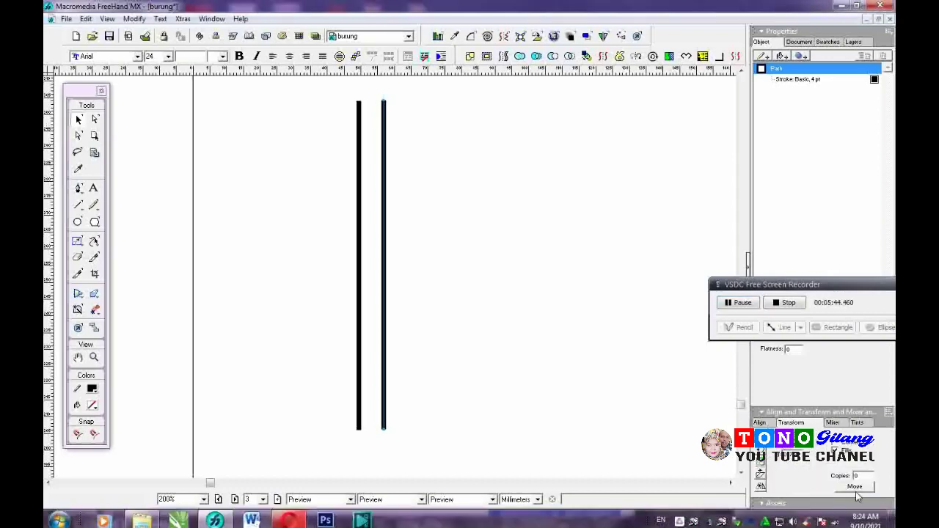
drag(865, 476, 802, 511)
text(6)
key(Return)
click(604, 341)
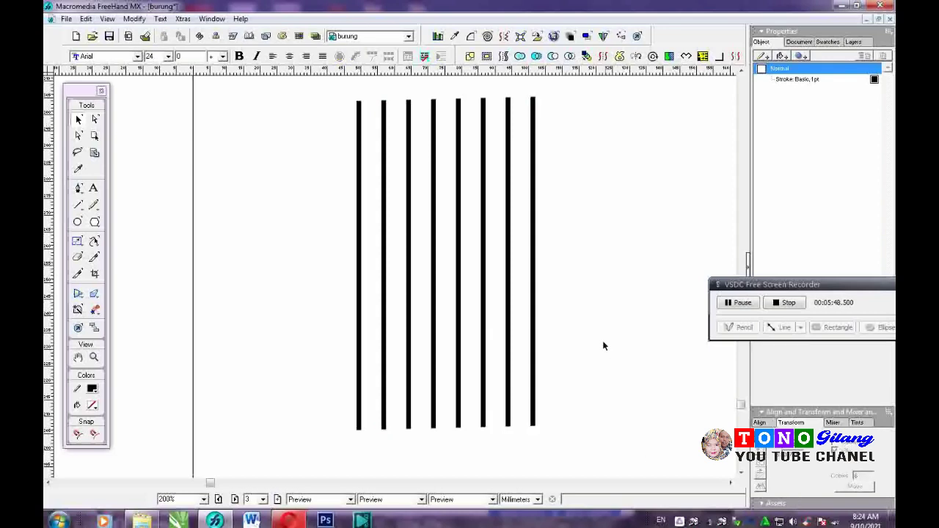
Draw an ellipse about 66 mm wide and 62 mm high across the middle of the vertical lines
key(space)
drag(519, 281, 507, 311)
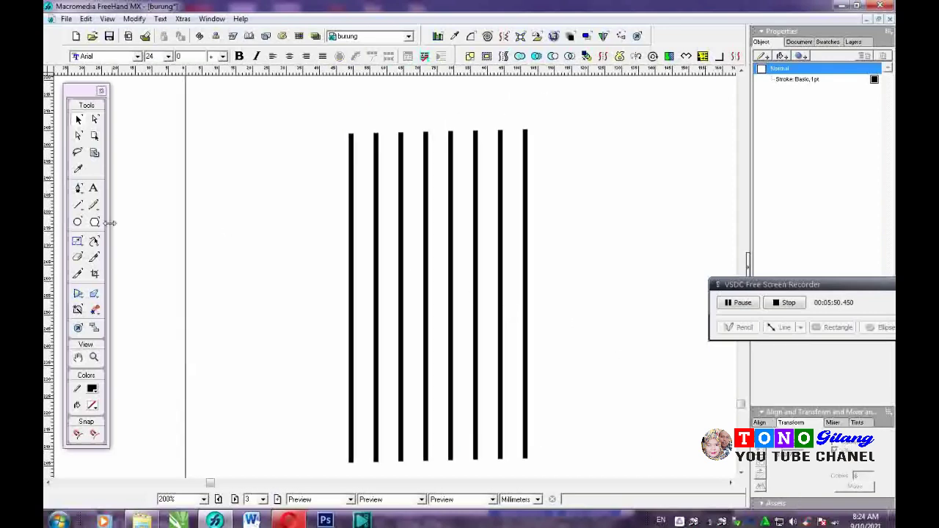
click(77, 221)
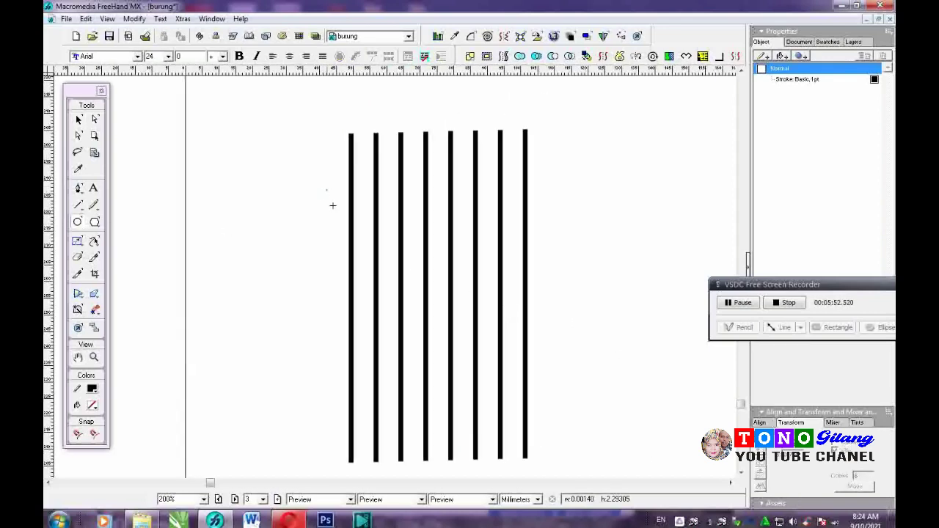
drag(333, 206, 547, 395)
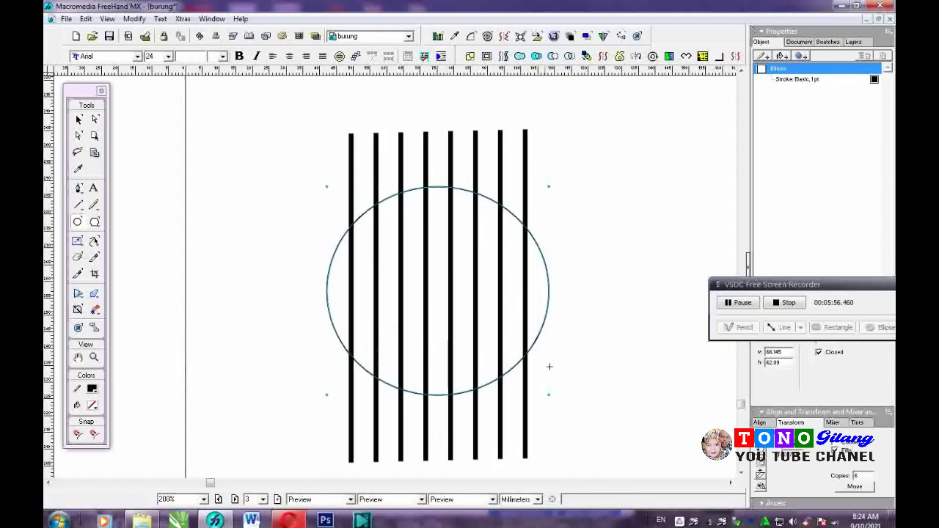
Cut all the vertical lines, paste them inside the ellipse as clipped contents, and group the result
click(78, 120)
click(224, 175)
drag(326, 105, 554, 165)
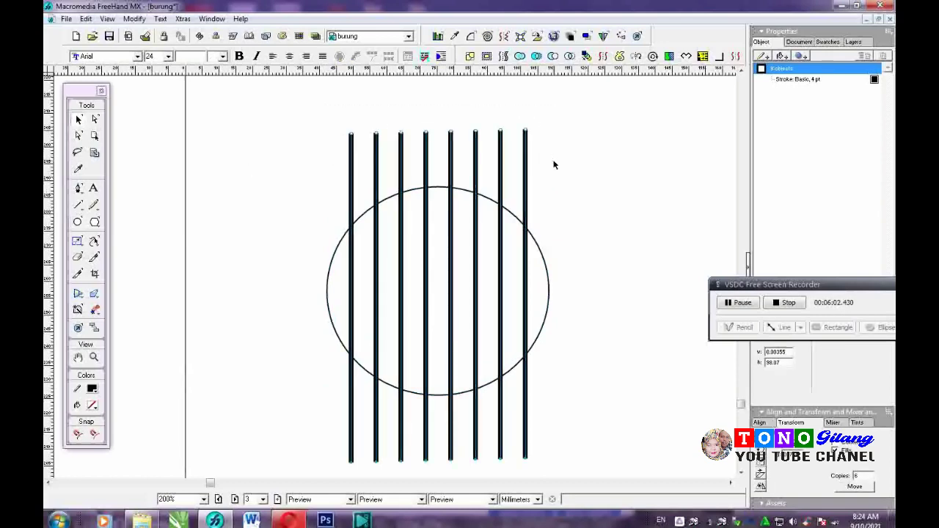
key(Delete)
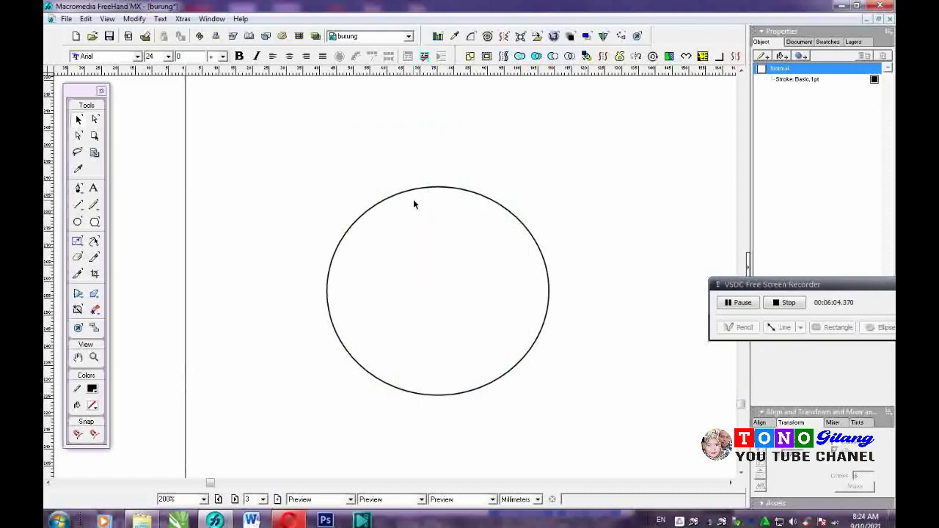
click(408, 194)
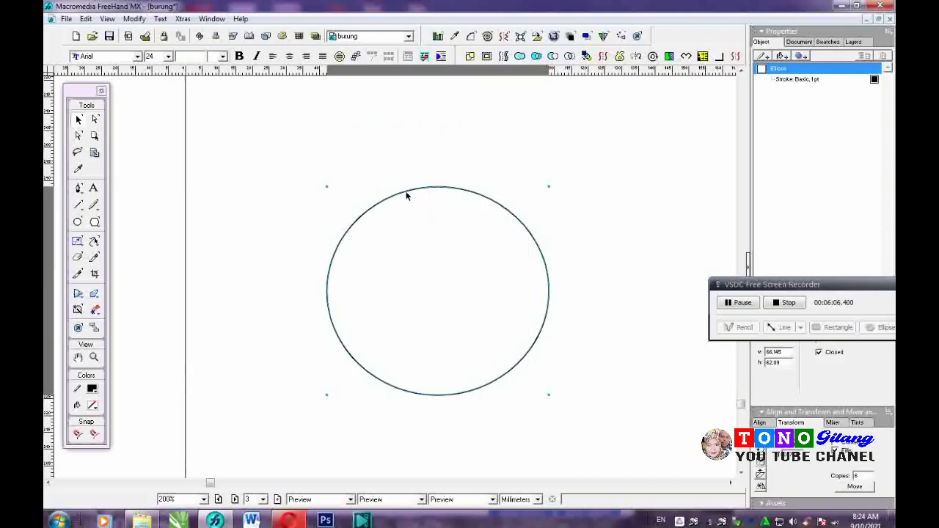
key(ctrl+shift+v)
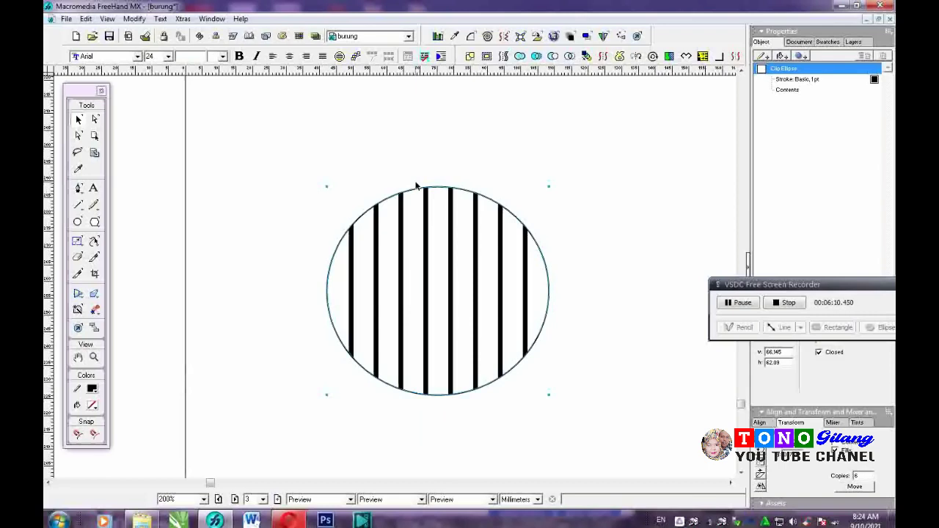
key(ctrl+g)
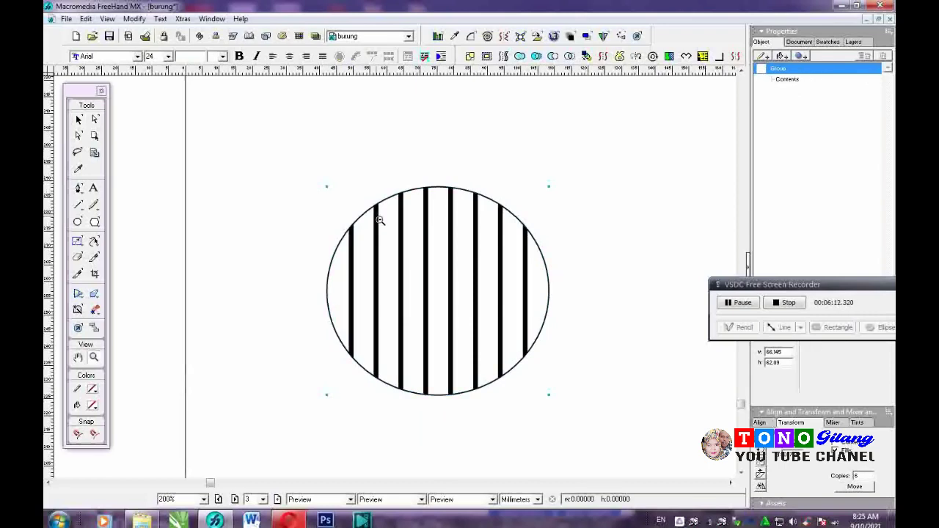
ctrl+alt+click(380, 221)
ctrl+alt+click(381, 260)
drag(382, 262, 517, 268)
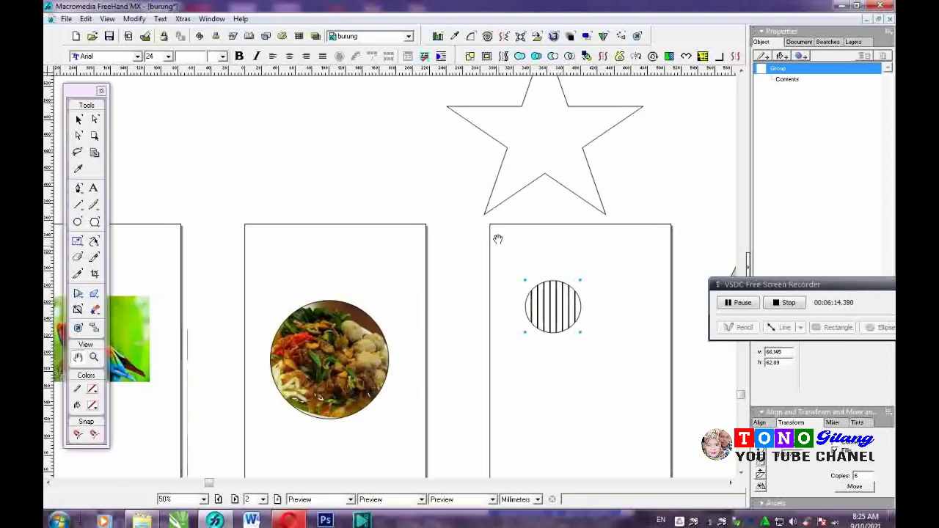
drag(492, 208, 500, 160)
drag(370, 269, 454, 255)
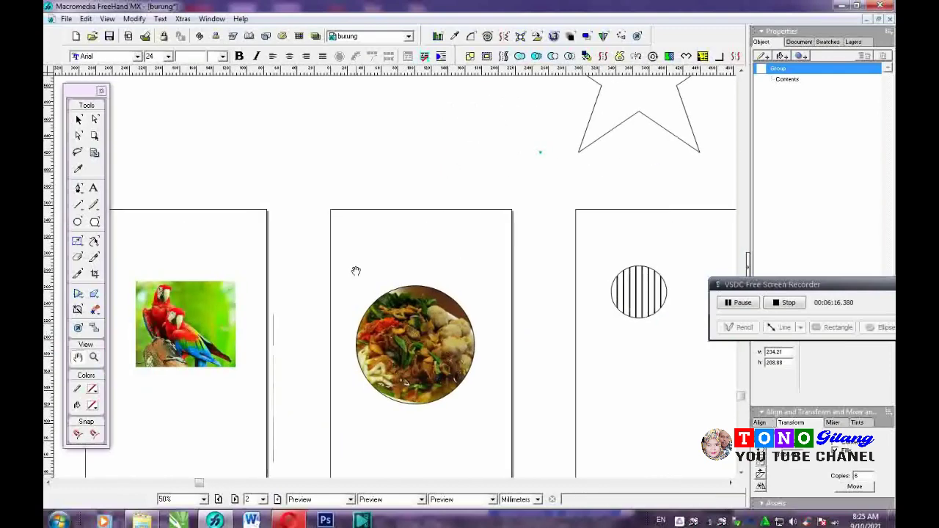
mouse_move(357, 271)
mouse_down()
mouse_move(367, 274)
mouse_move(358, 257)
mouse_up()
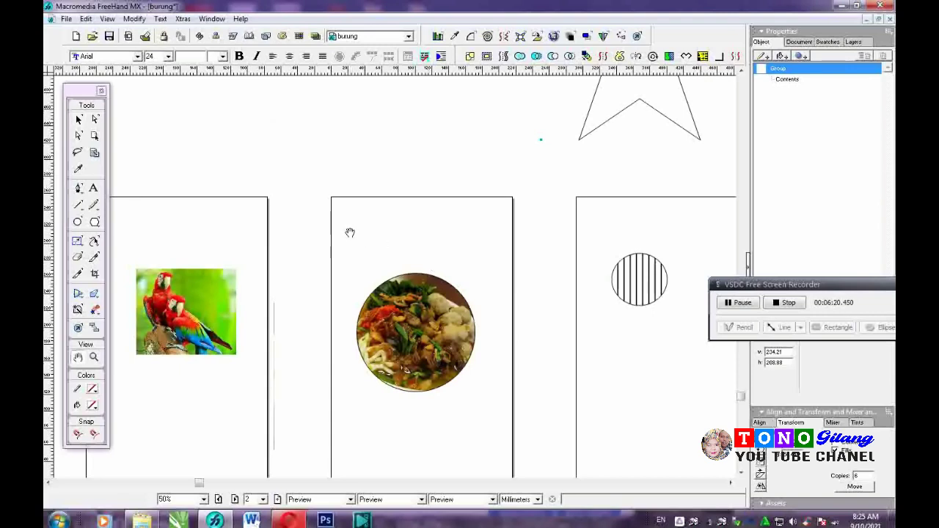
drag(348, 233, 394, 227)
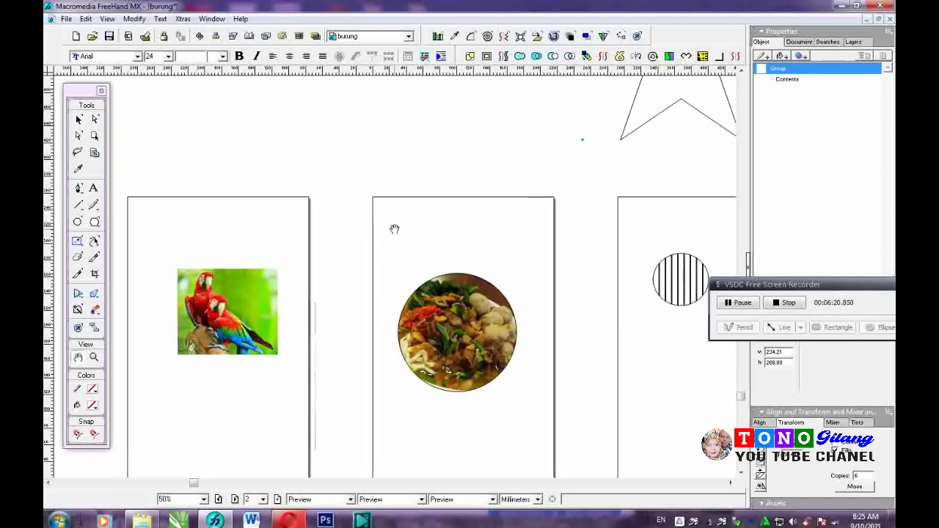
Export the document as a PDF named "burung kotak" to the My Documents folder
click(70, 19)
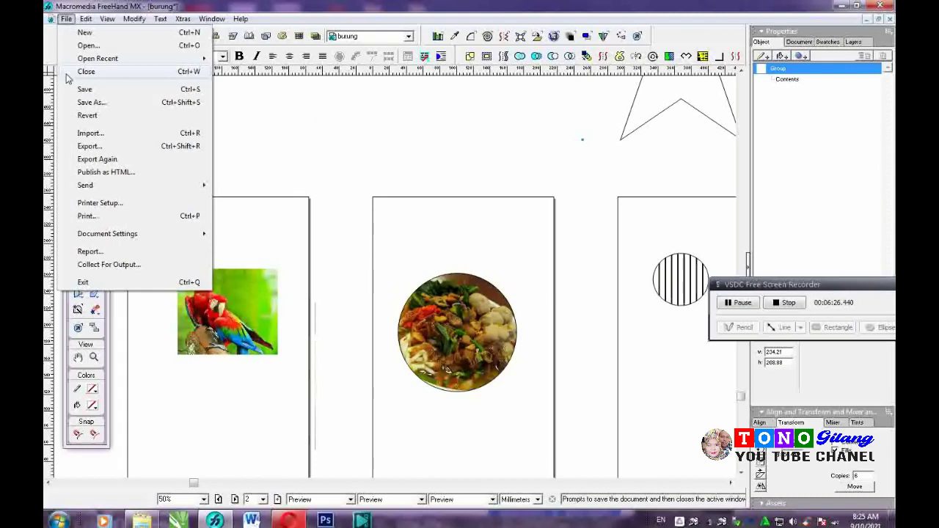
click(119, 151)
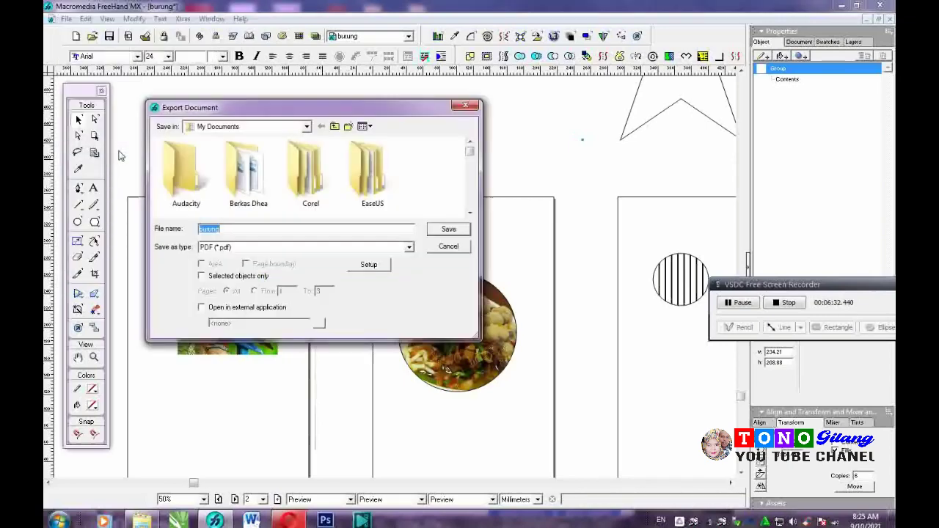
click(246, 230)
key(BackSpace)
key(BackSpace)
key(BackSpace)
key(BackSpace)
key(BackSpace)
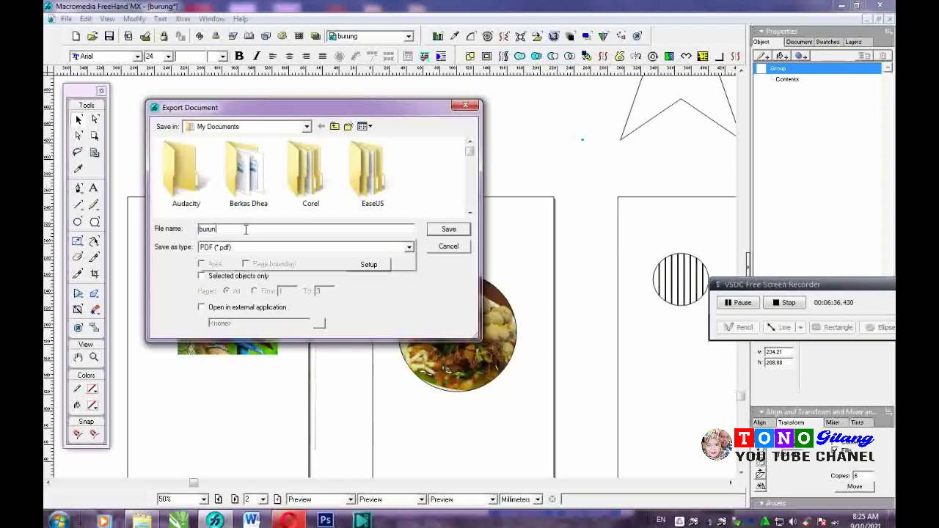
key(BackSpace)
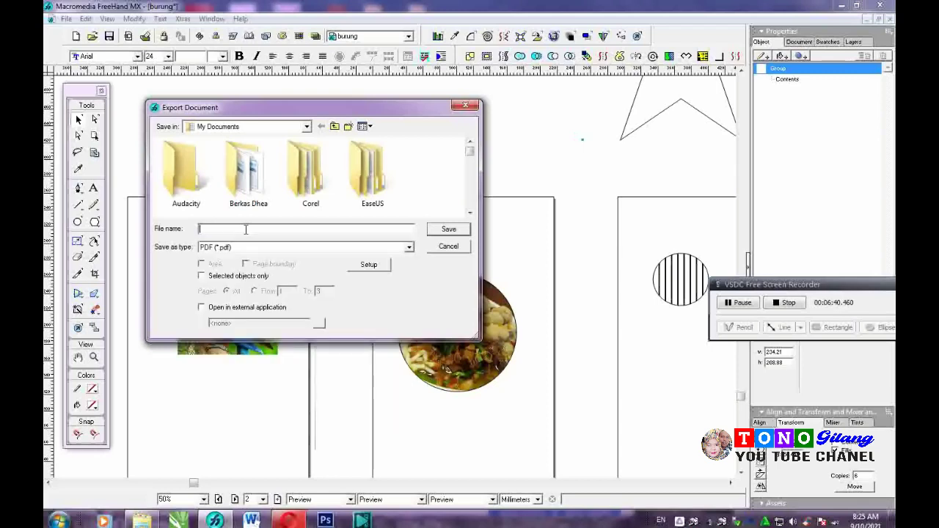
text(burung kotak)
click(452, 229)
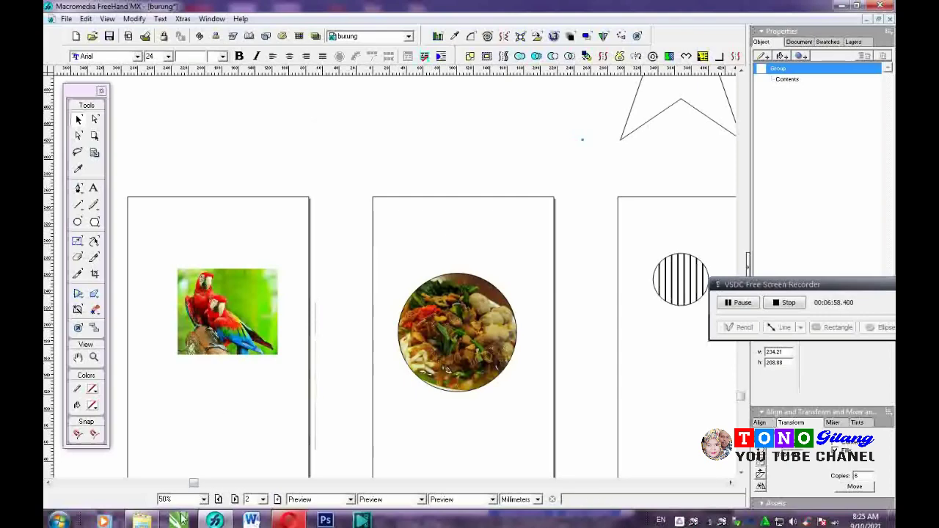
Switch to Windows Explorer and locate the exported "burung kotak" PDF in the Documents library
click(142, 520)
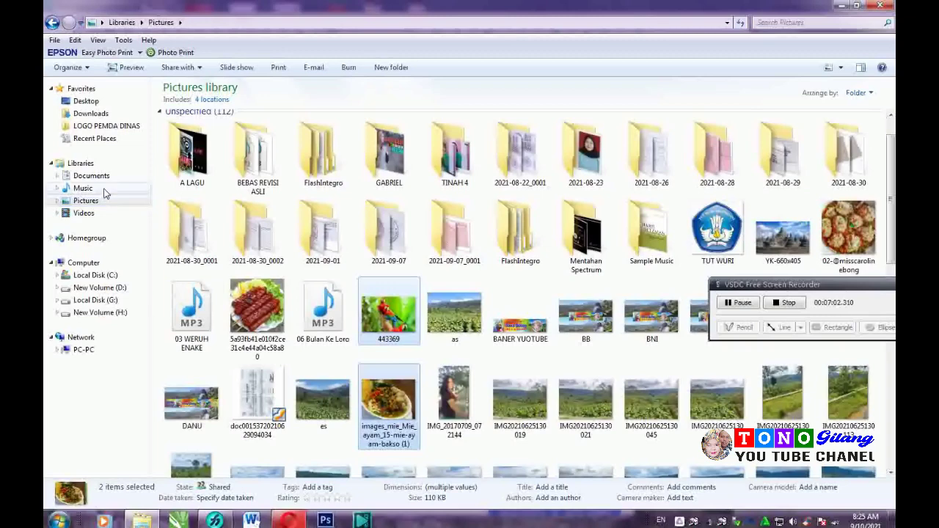
click(91, 176)
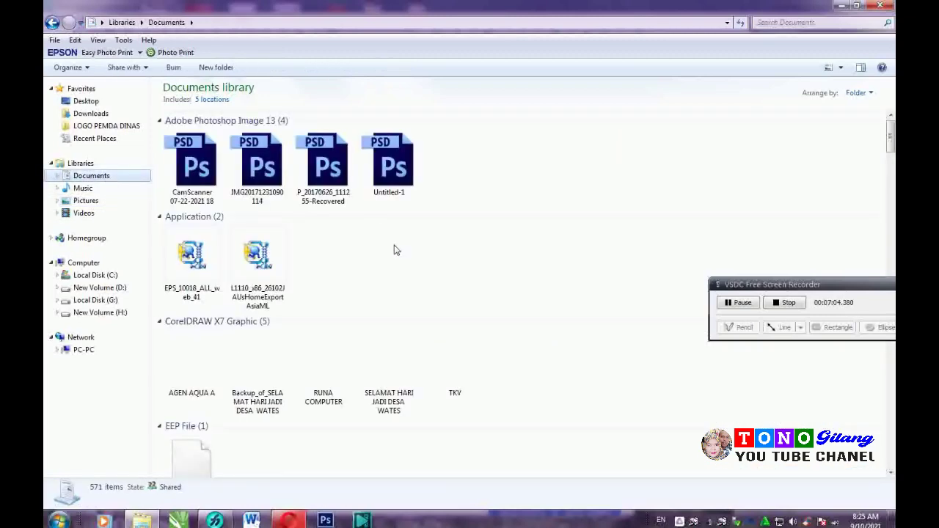
scroll(394, 252, down, 10)
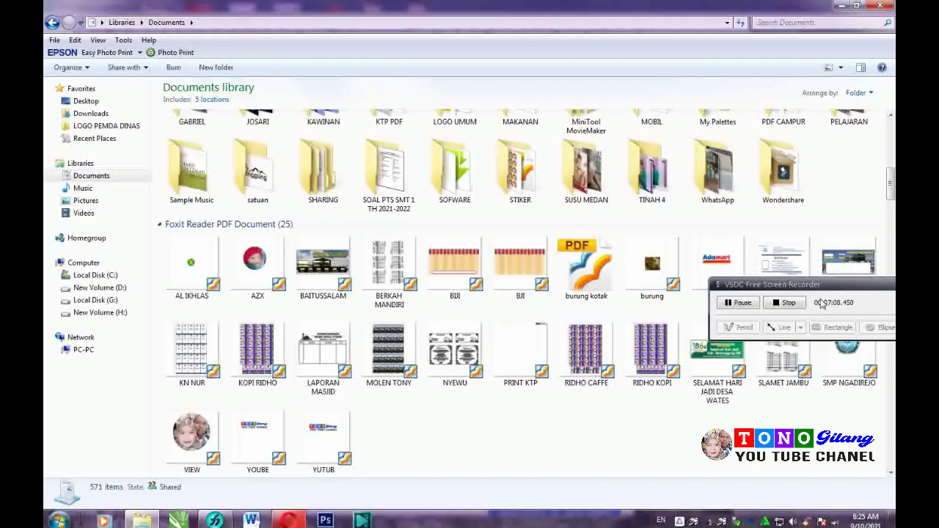
Open the exported "burung kotak" PDF in Foxit Reader and check the cropped artwork on all three pages
click(589, 285)
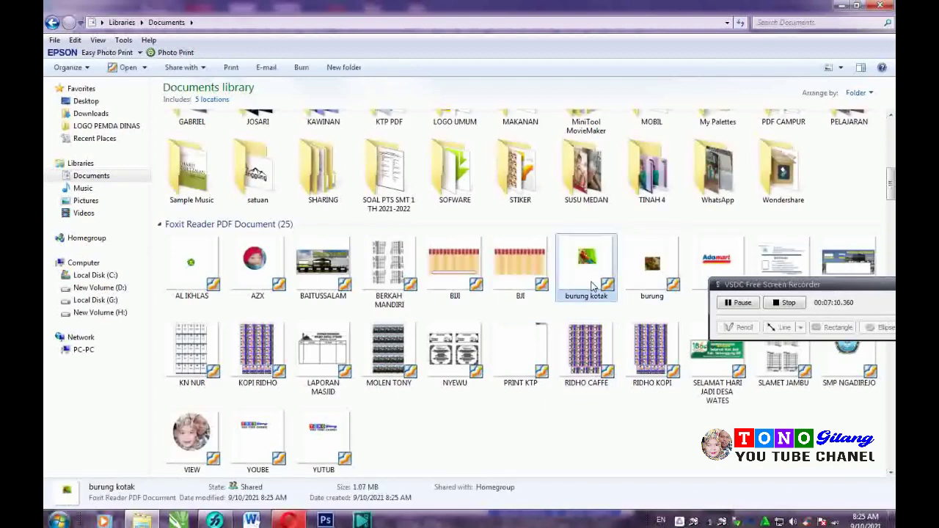
click(117, 70)
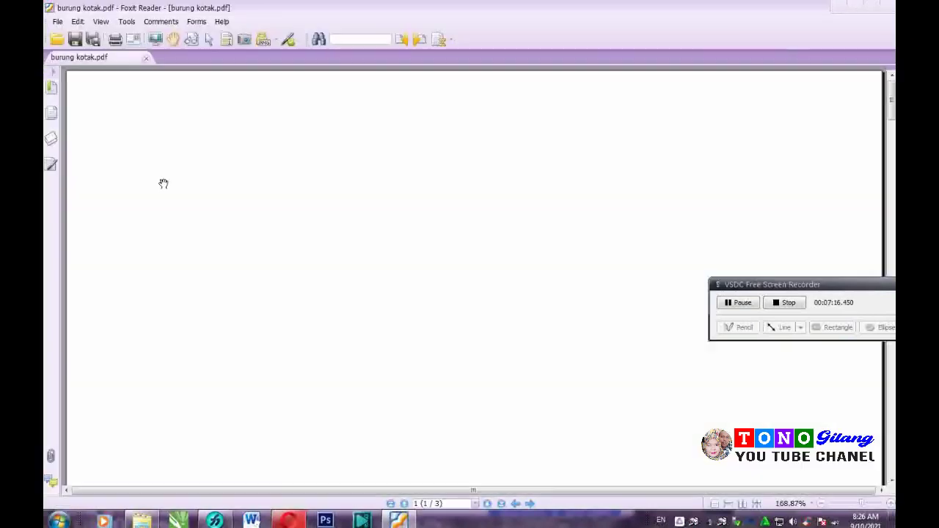
scroll(323, 203, down, 10)
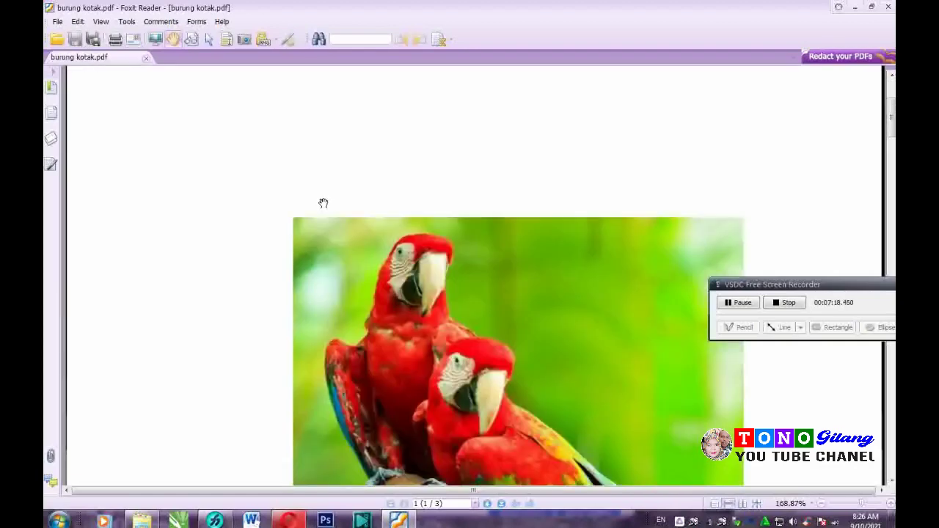
scroll(323, 203, down, 10)
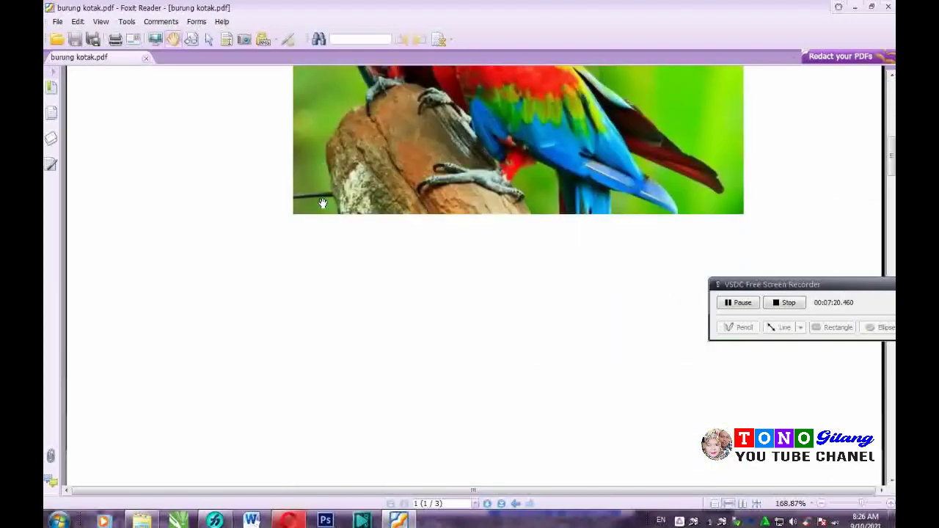
scroll(323, 203, down, 10)
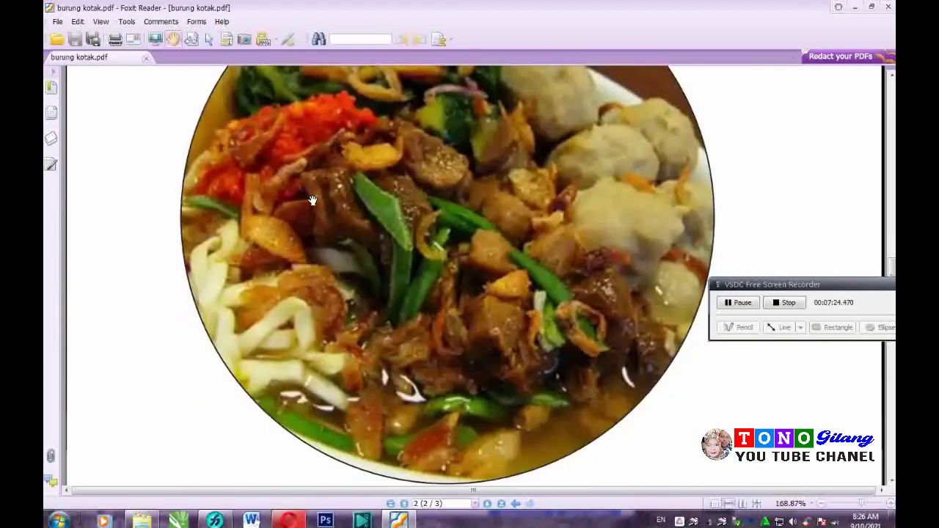
scroll(313, 200, down, 10)
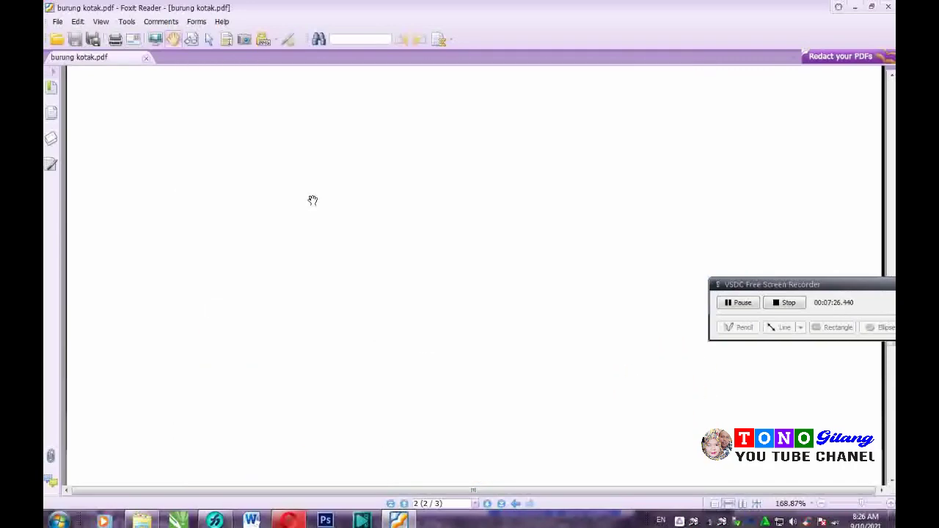
scroll(310, 199, down, 15)
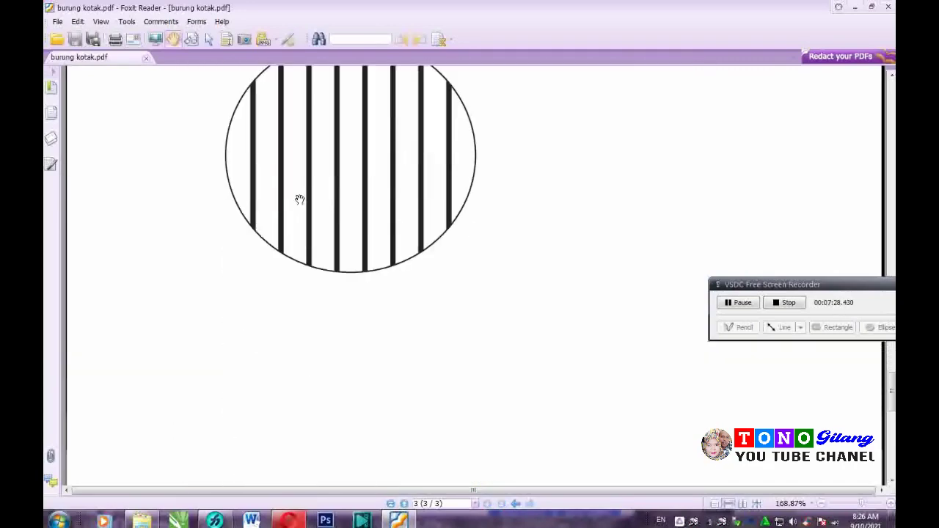
Switch back to FreeHand MX and move the circular food photo below the parrots on the first page, returning it to the second page
click(214, 521)
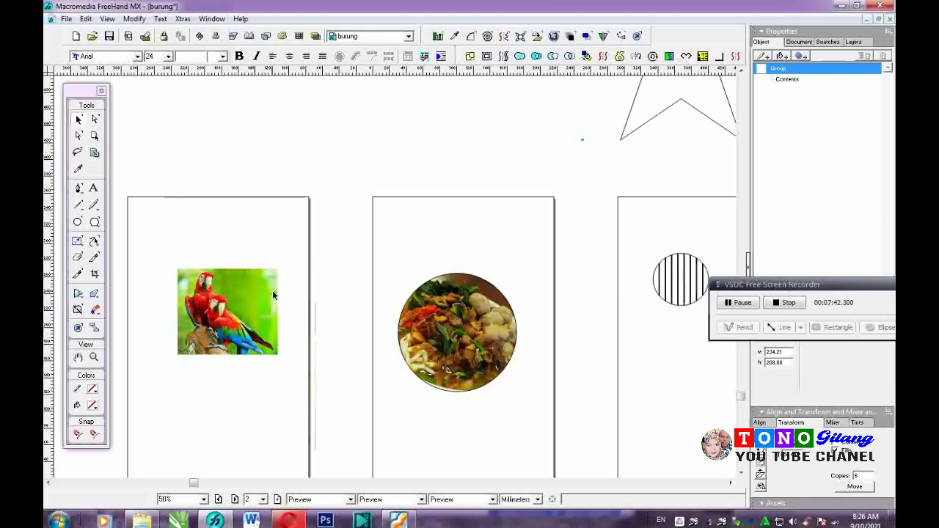
click(462, 343)
drag(462, 343, 227, 433)
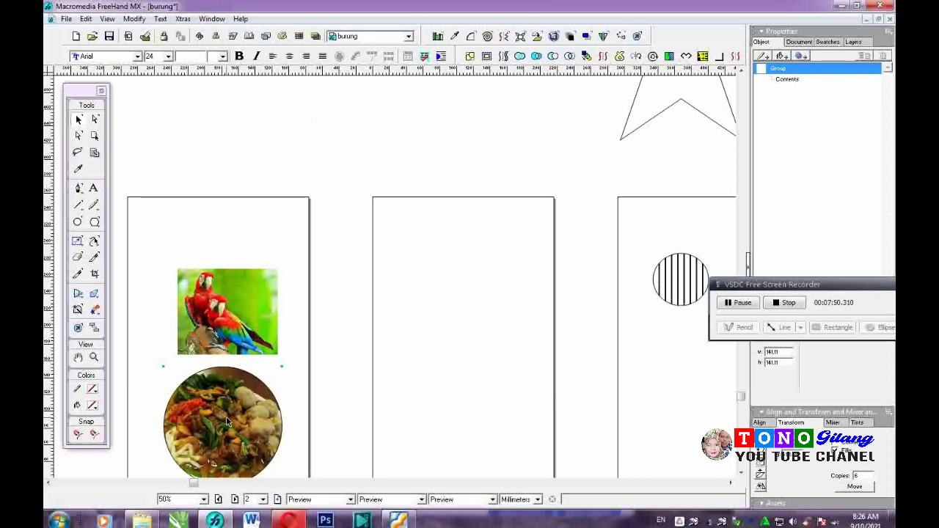
drag(228, 433, 460, 346)
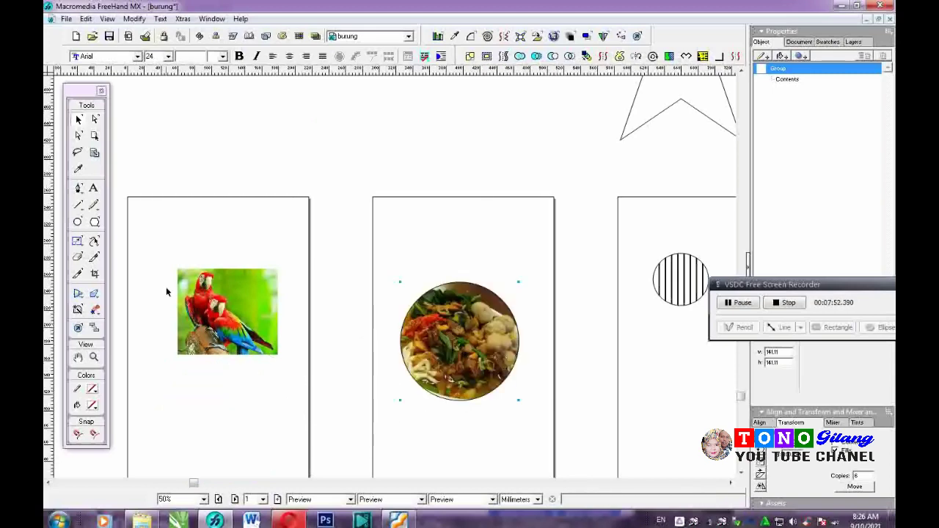